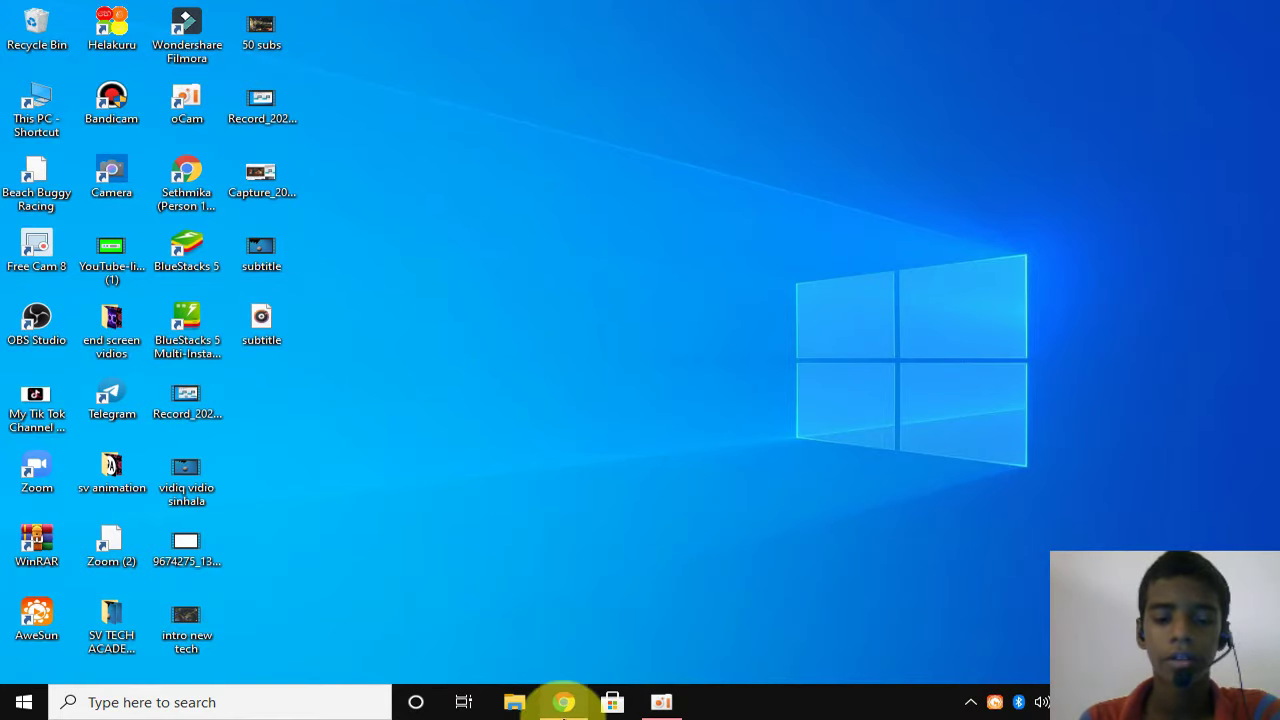
Open Chrome and run a Google search for 'mouse cursor'.
{"action": "left_click", "coordinate": [564, 702]}
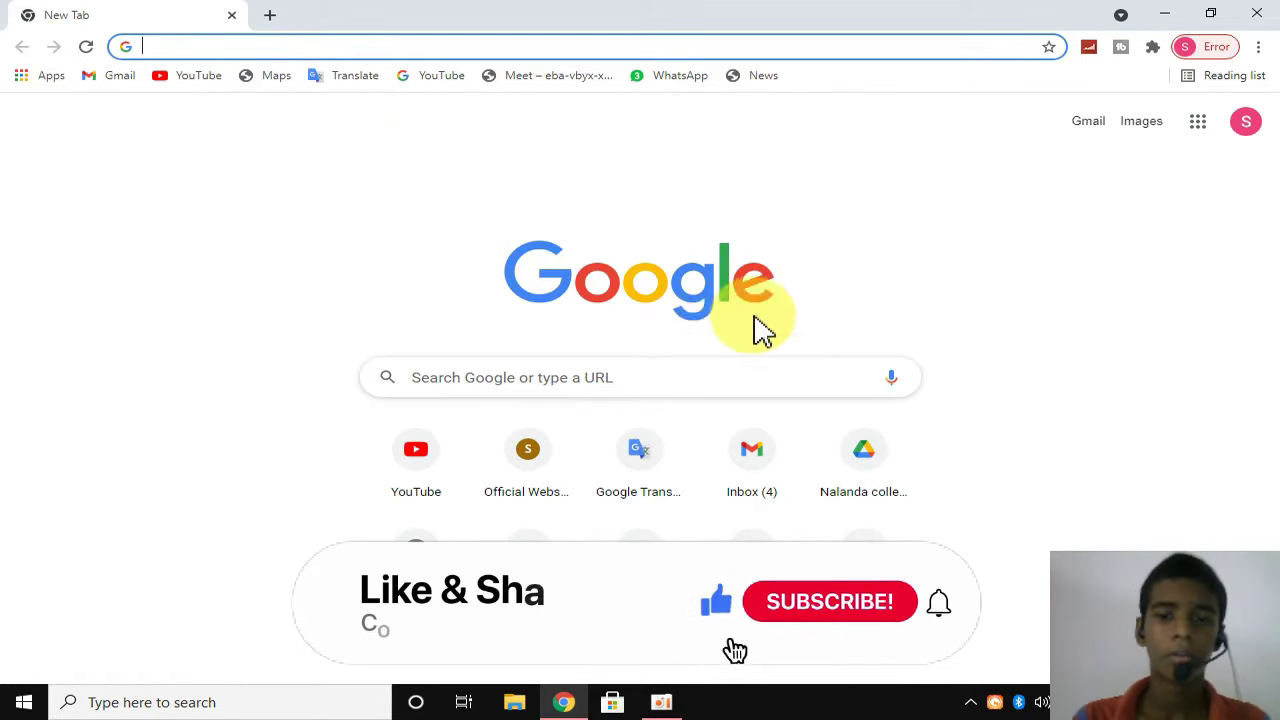
{"action": "left_click", "coordinate": [592, 365]}
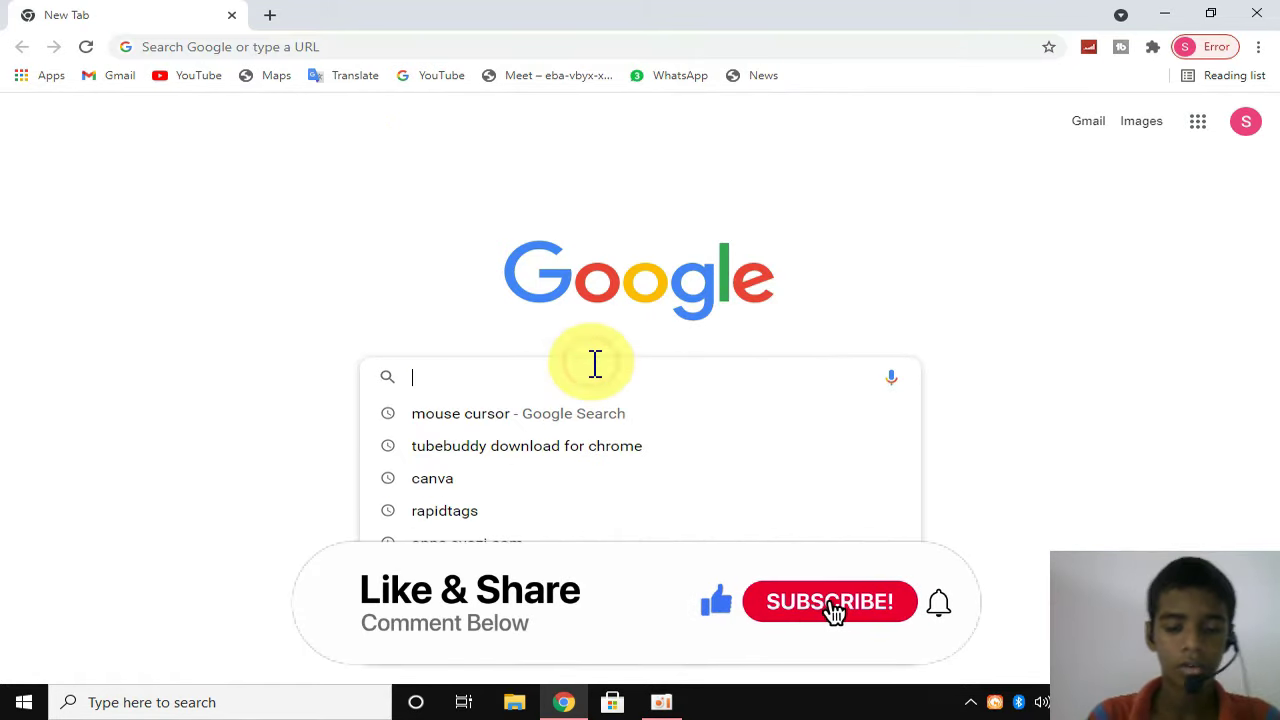
{"action": "type", "text": "mouswe"}
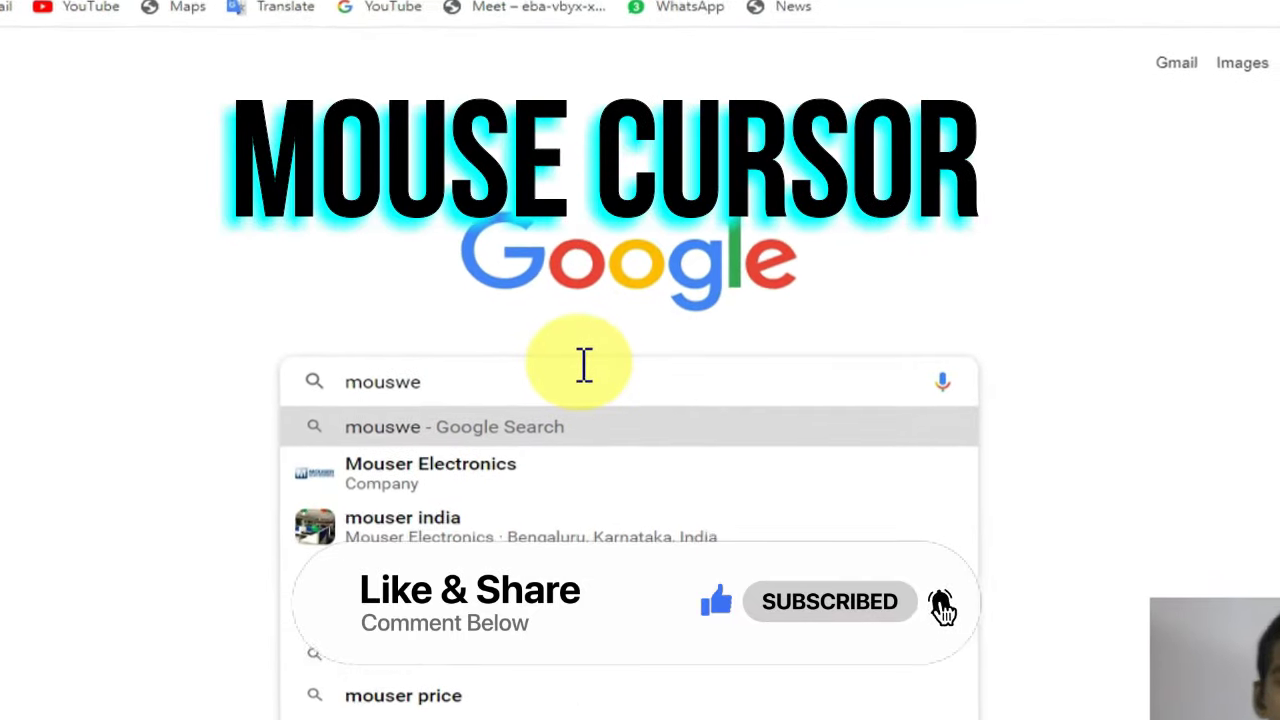
{"action": "key", "text": "BackSpace"}
{"action": "key", "text": "BackSpace"}
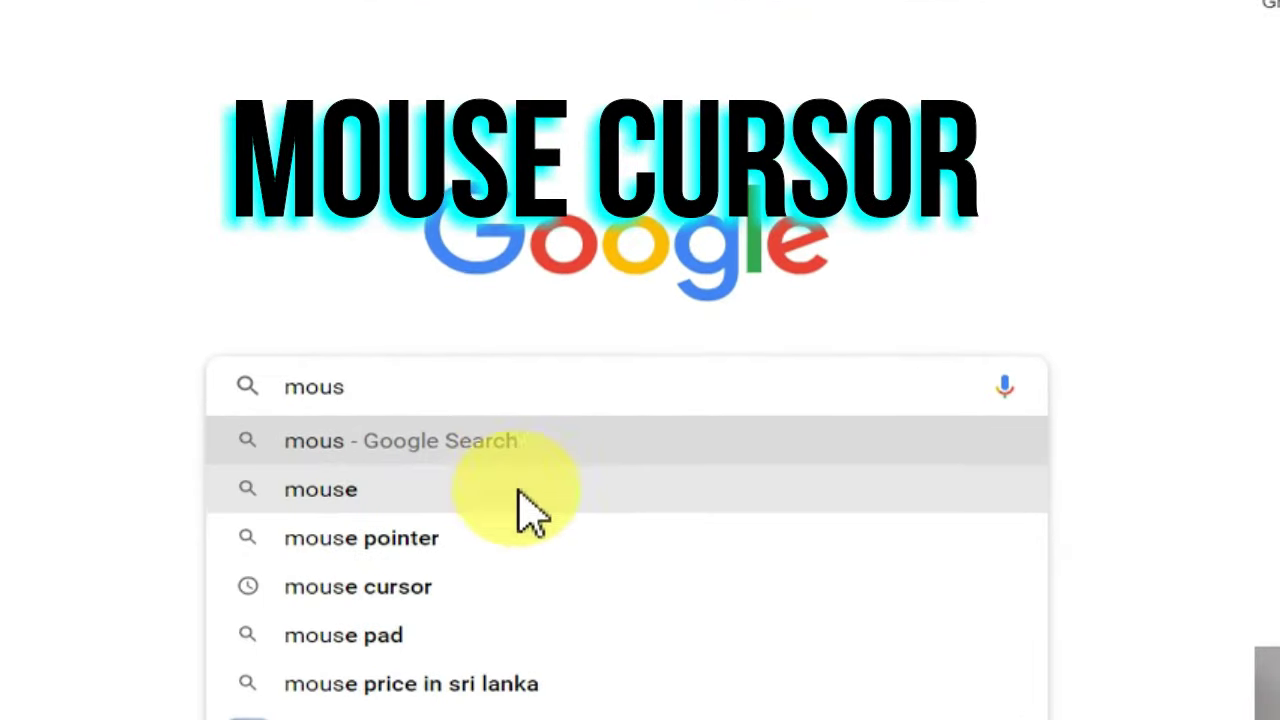
{"action": "type", "text": "e"}
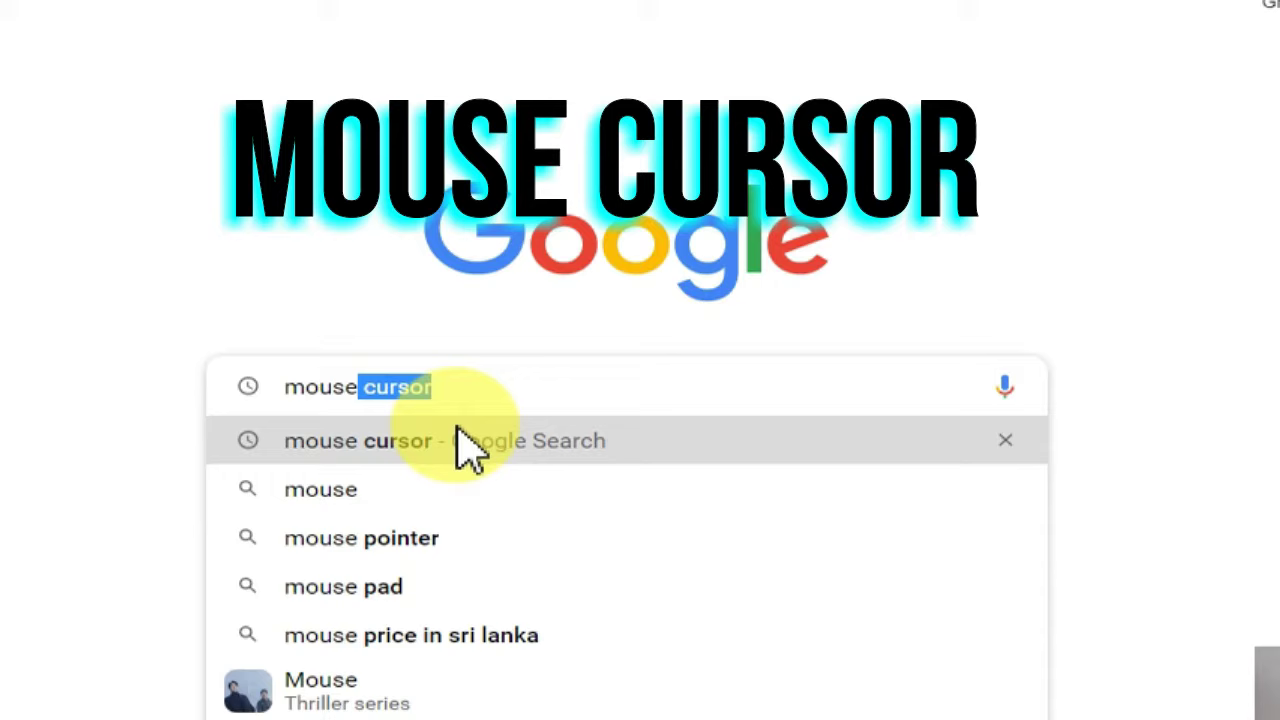
{"action": "left_click", "coordinate": [463, 390]}
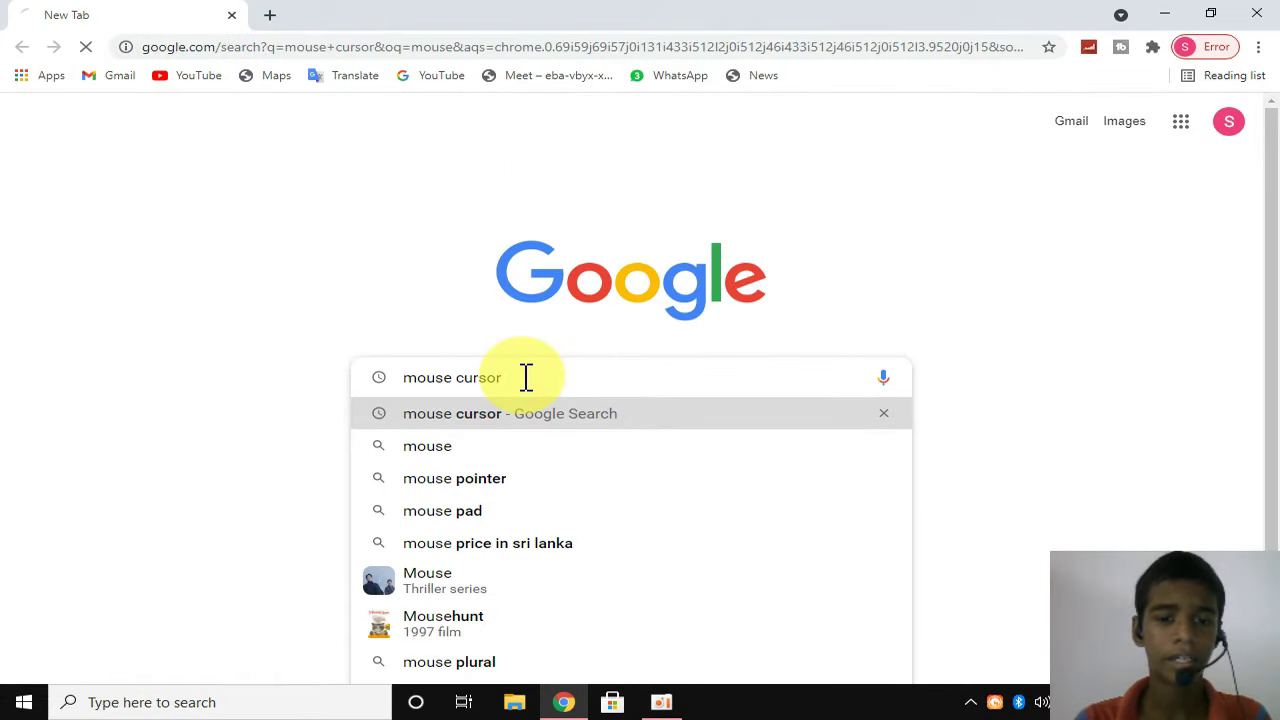
Scroll through the 'mouse cursor' results to locate the Open Cursor Library site.
{"action": "scroll", "coordinate": [591, 320], "scroll_direction": "down", "scroll_amount": 10}
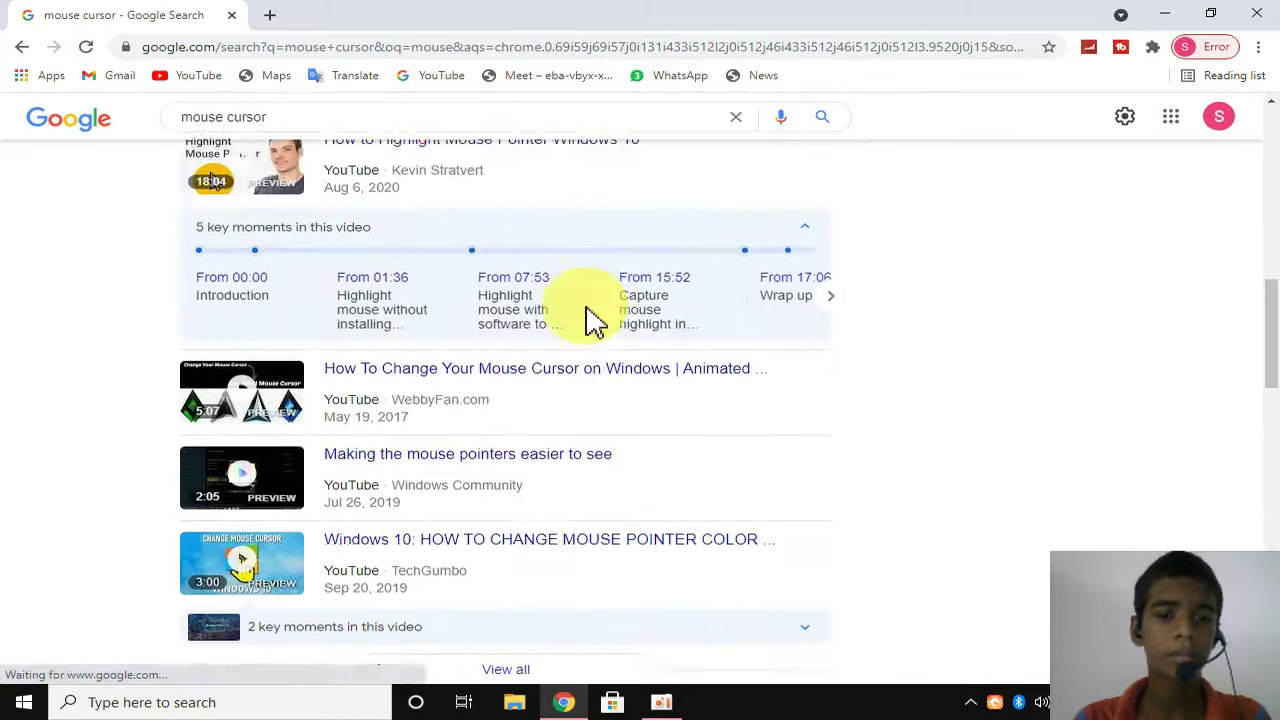
{"action": "scroll", "coordinate": [591, 320], "scroll_direction": "up", "scroll_amount": 10}
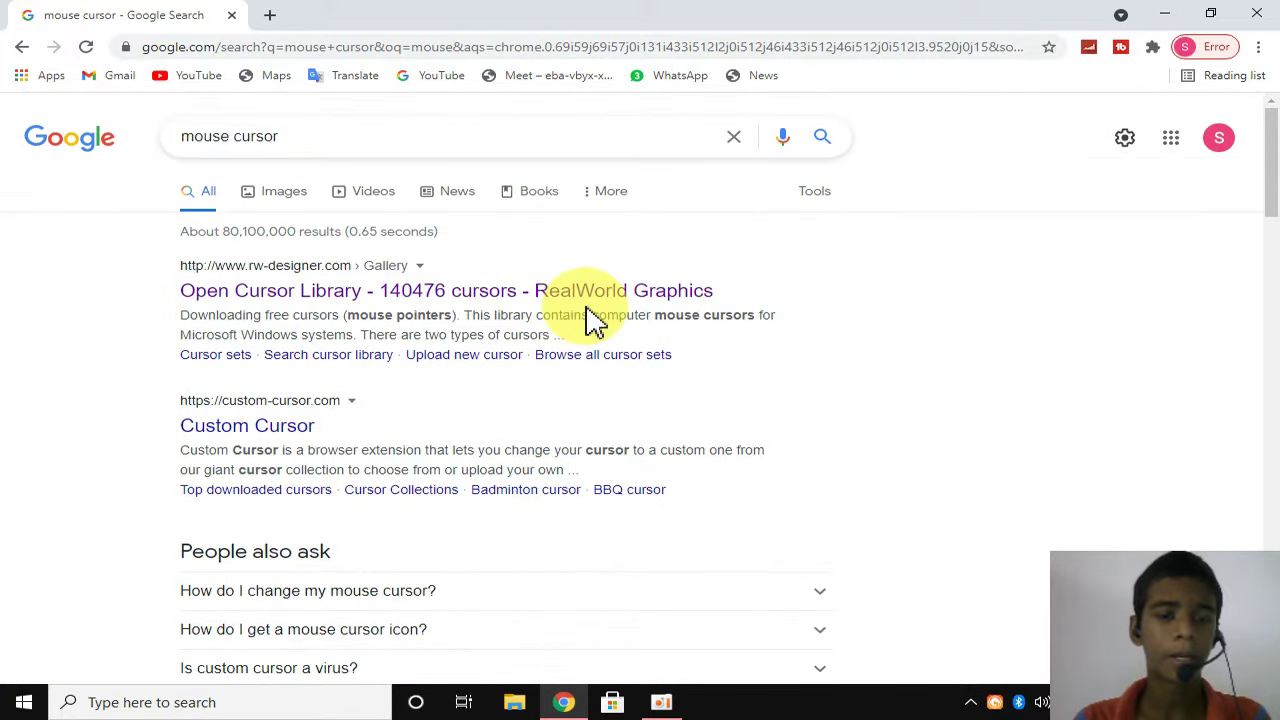
{"action": "scroll", "coordinate": [691, 266], "scroll_direction": "down", "scroll_amount": 1}
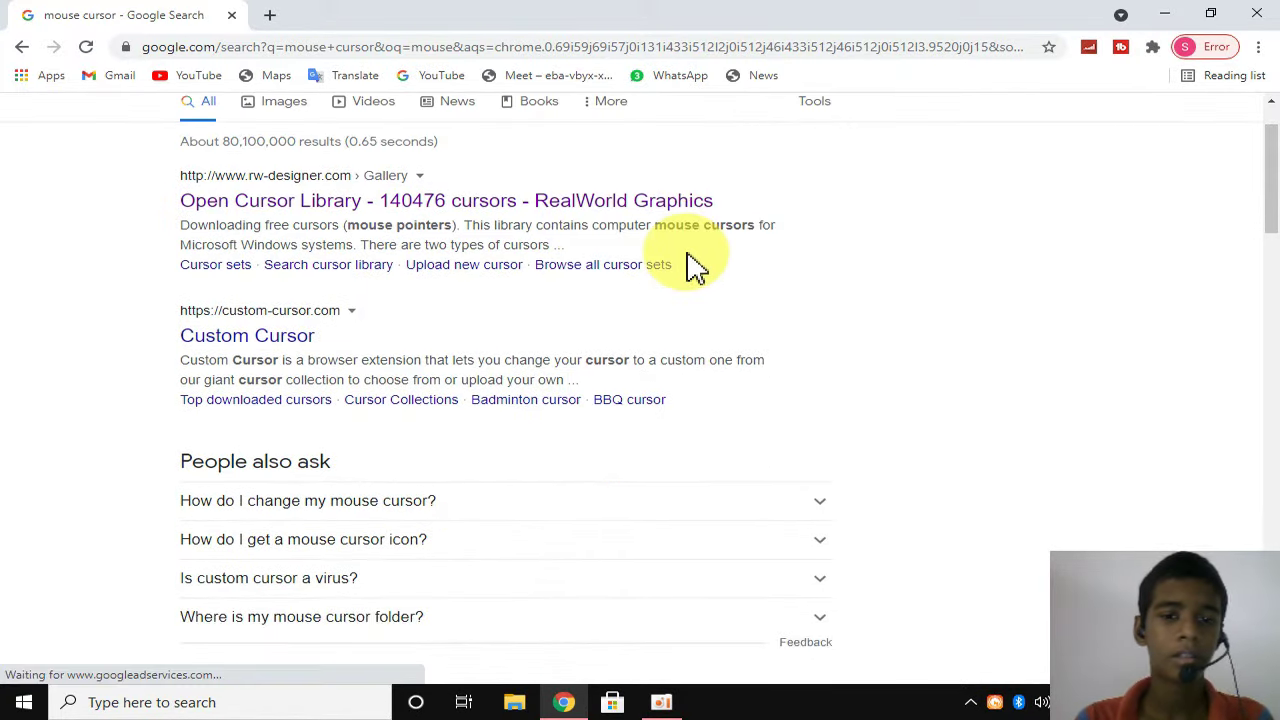
{"action": "scroll", "coordinate": [688, 262], "scroll_direction": "up", "scroll_amount": 1}
{"action": "scroll", "coordinate": [443, 271], "scroll_direction": "down", "scroll_amount": 4}
{"action": "scroll", "coordinate": [400, 271], "scroll_direction": "up", "scroll_amount": 4}
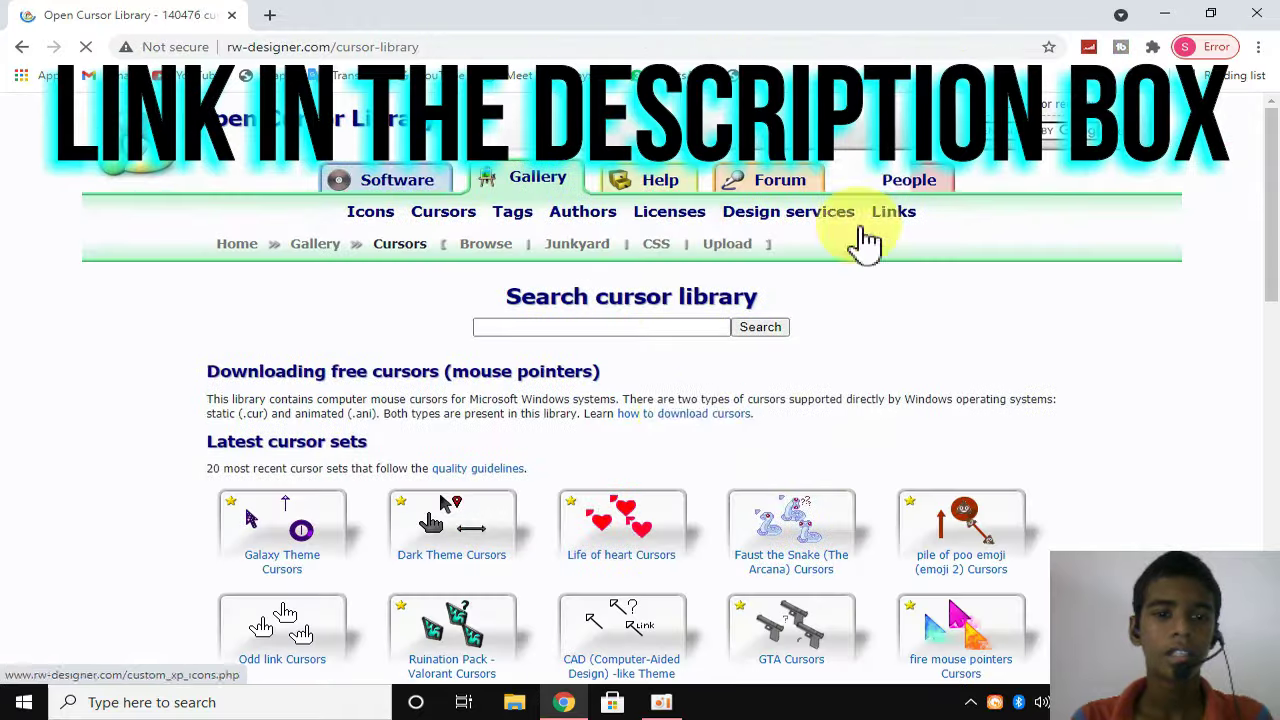
{"action": "scroll", "coordinate": [880, 334], "scroll_direction": "down", "scroll_amount": 5}
{"action": "scroll", "coordinate": [880, 334], "scroll_direction": "up", "scroll_amount": 5}
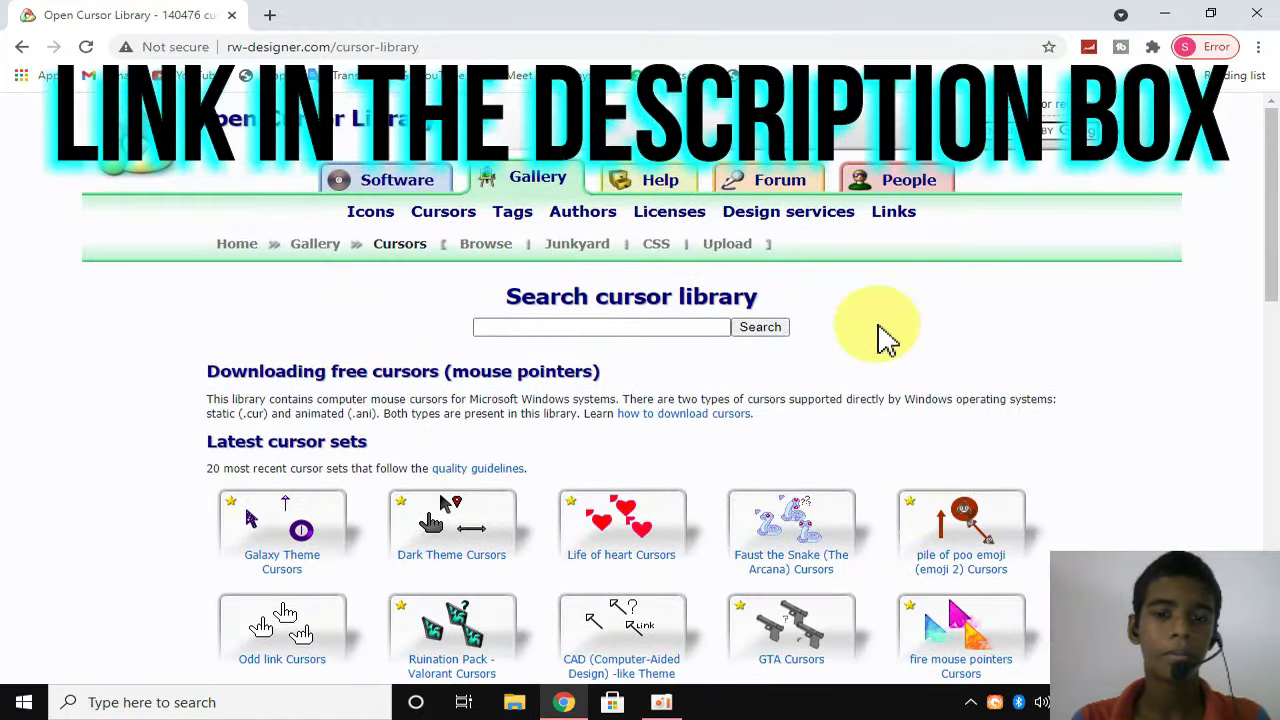
{"action": "scroll", "coordinate": [880, 334], "scroll_direction": "down", "scroll_amount": 10}
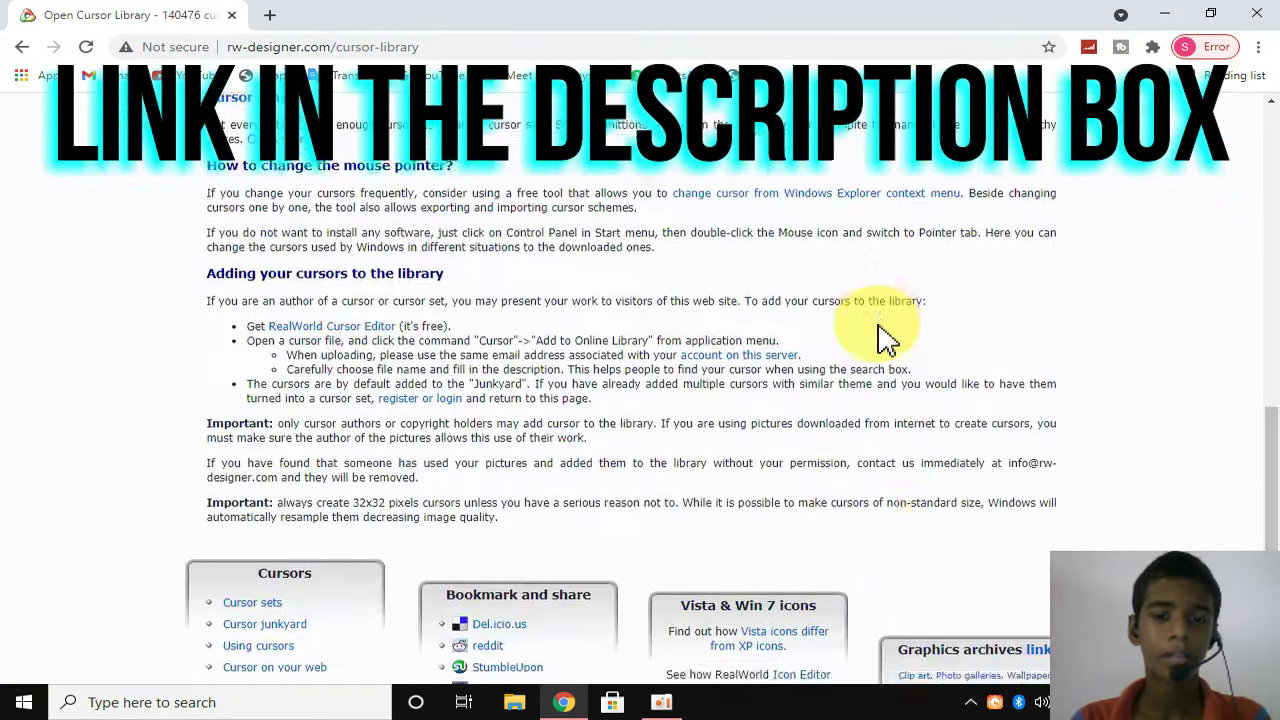
{"action": "scroll", "coordinate": [880, 334], "scroll_direction": "up", "scroll_amount": 9}
{"action": "scroll", "coordinate": [850, 320], "scroll_direction": "up", "scroll_amount": 1}
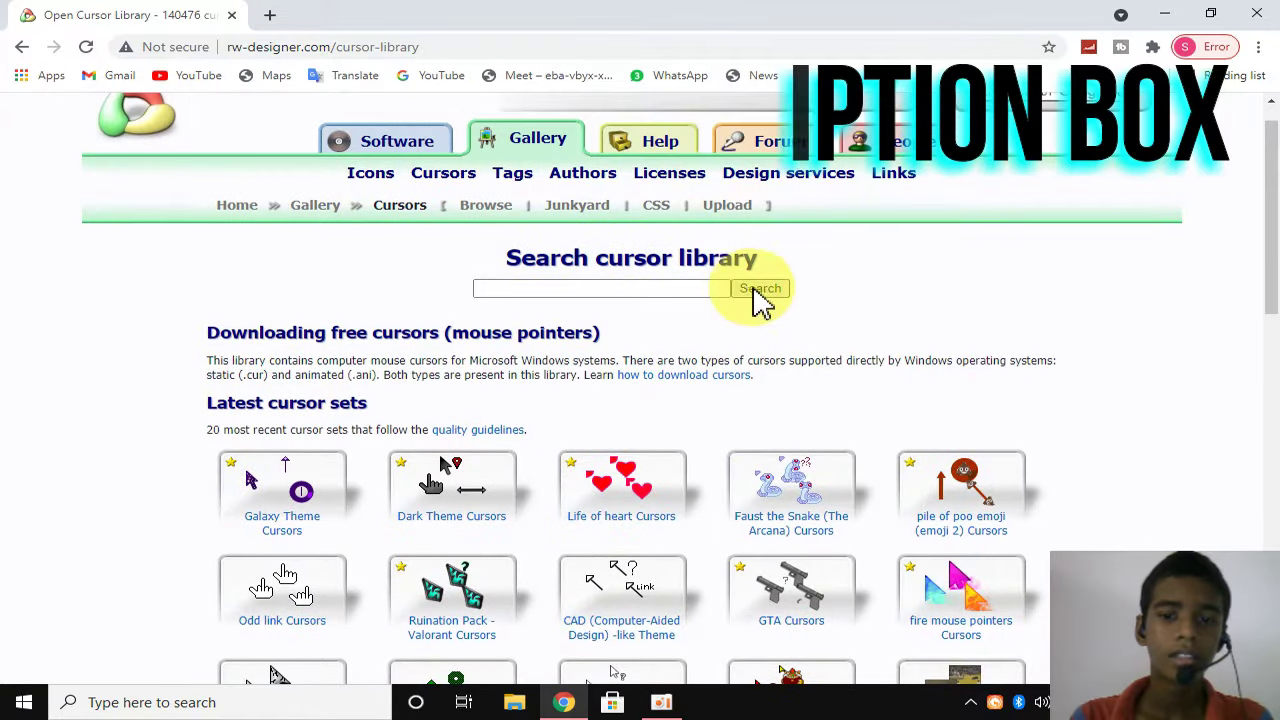
{"action": "scroll", "coordinate": [770, 305], "scroll_direction": "down", "scroll_amount": 3}
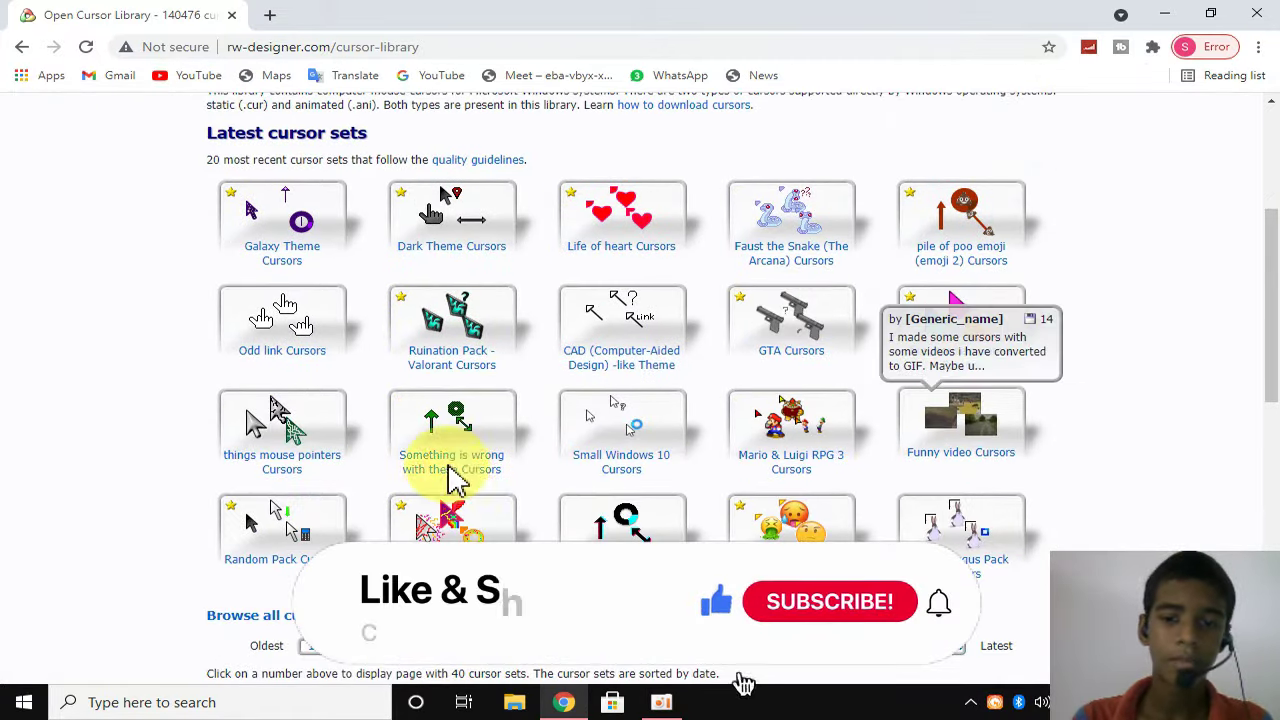
{"action": "scroll", "coordinate": [350, 471], "scroll_direction": "down", "scroll_amount": 2}
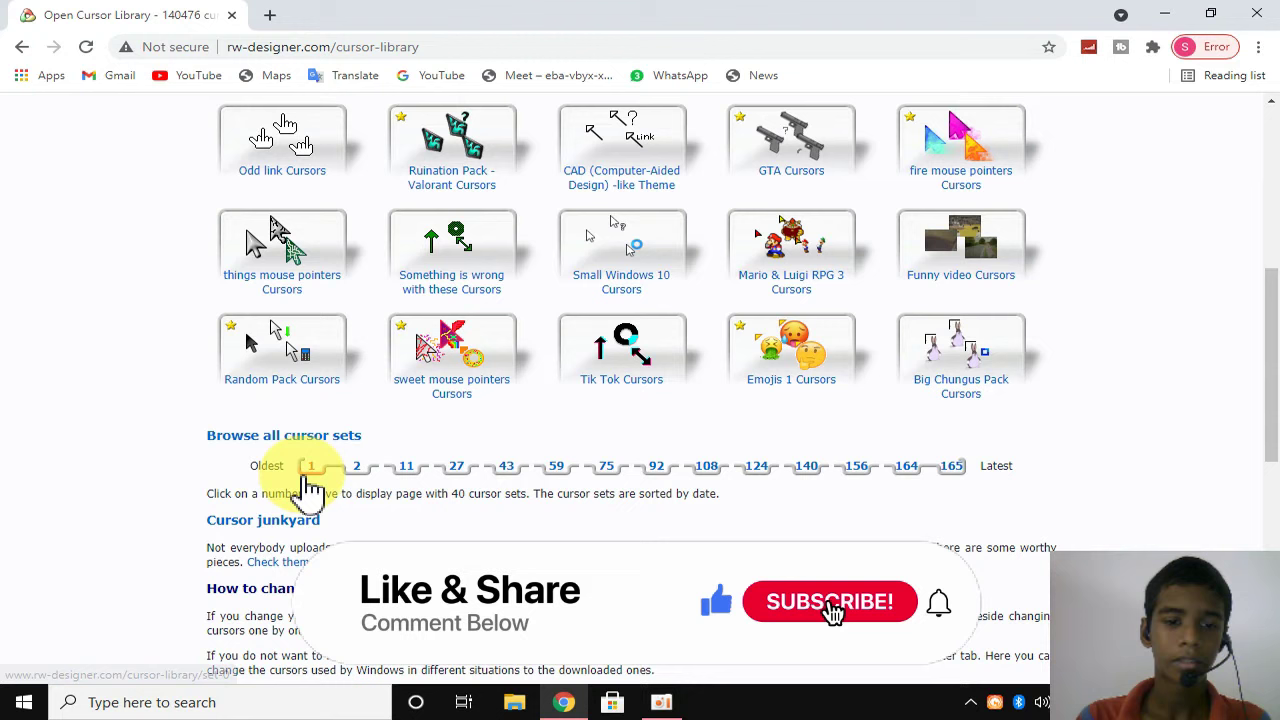
{"action": "scroll", "coordinate": [366, 491], "scroll_direction": "up", "scroll_amount": 5}
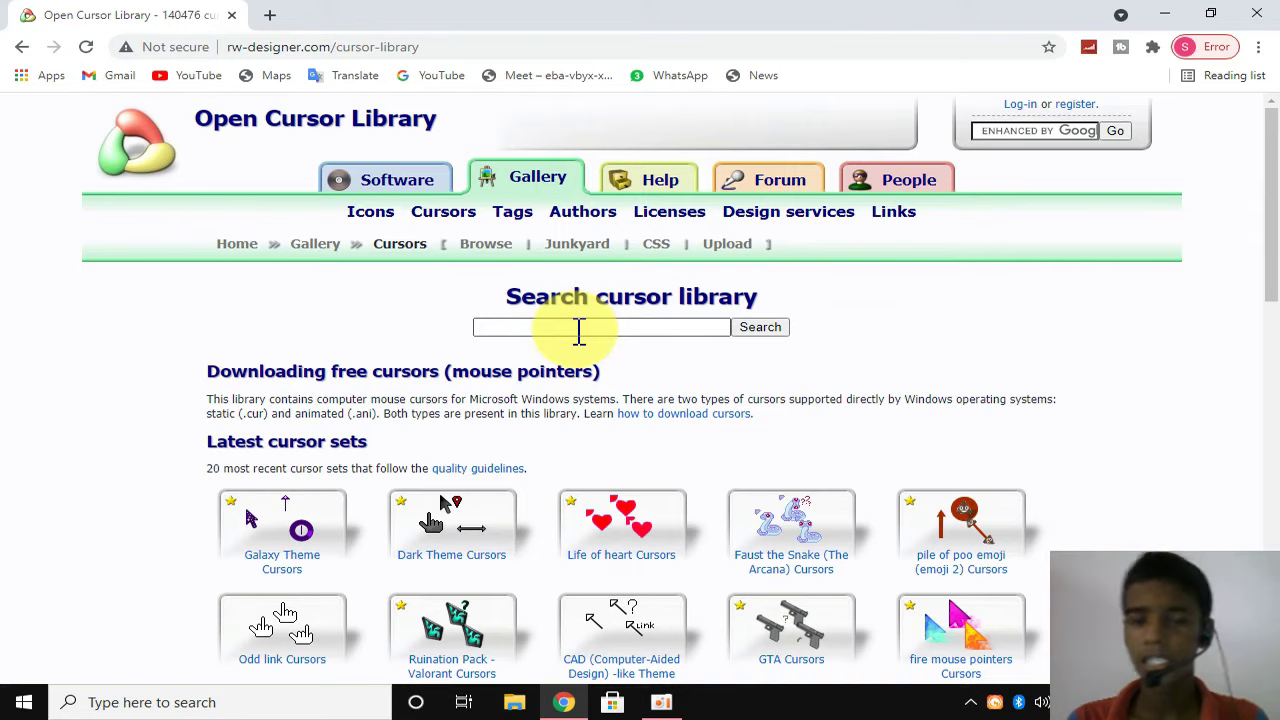
{"action": "left_click", "coordinate": [581, 326]}
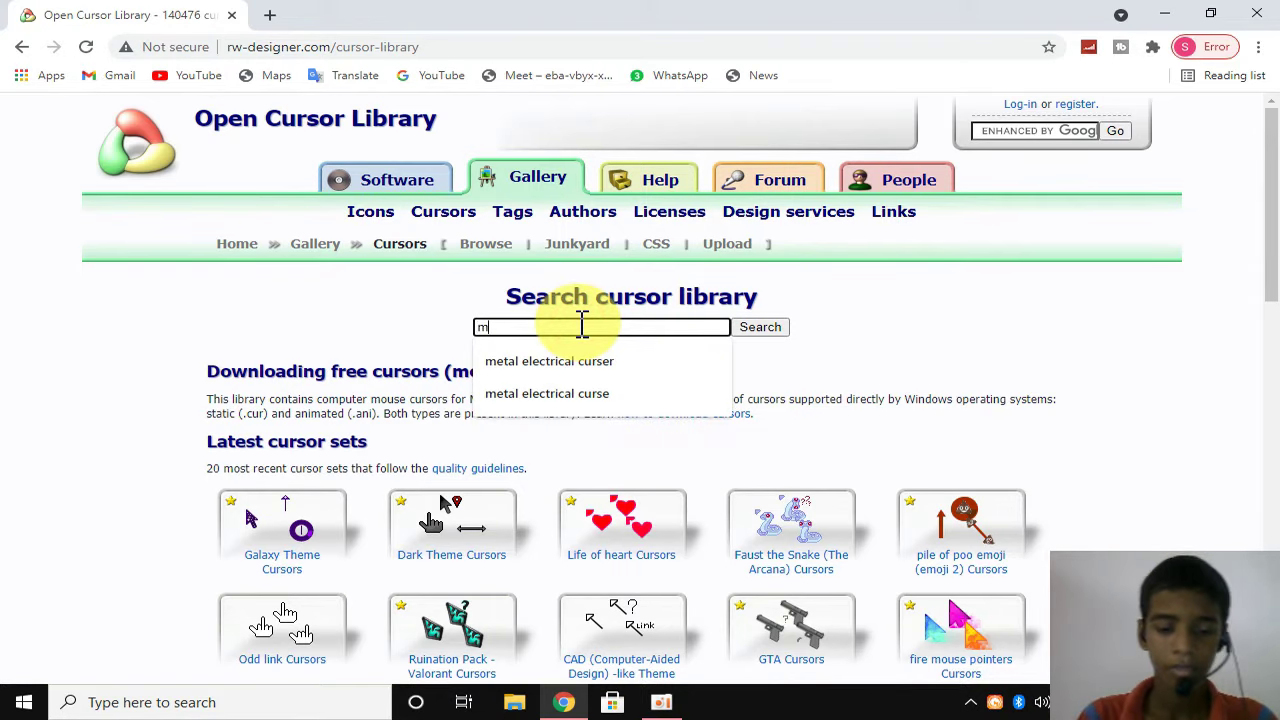
{"action": "type", "text": "m"}
{"action": "type", "text": "eta"}
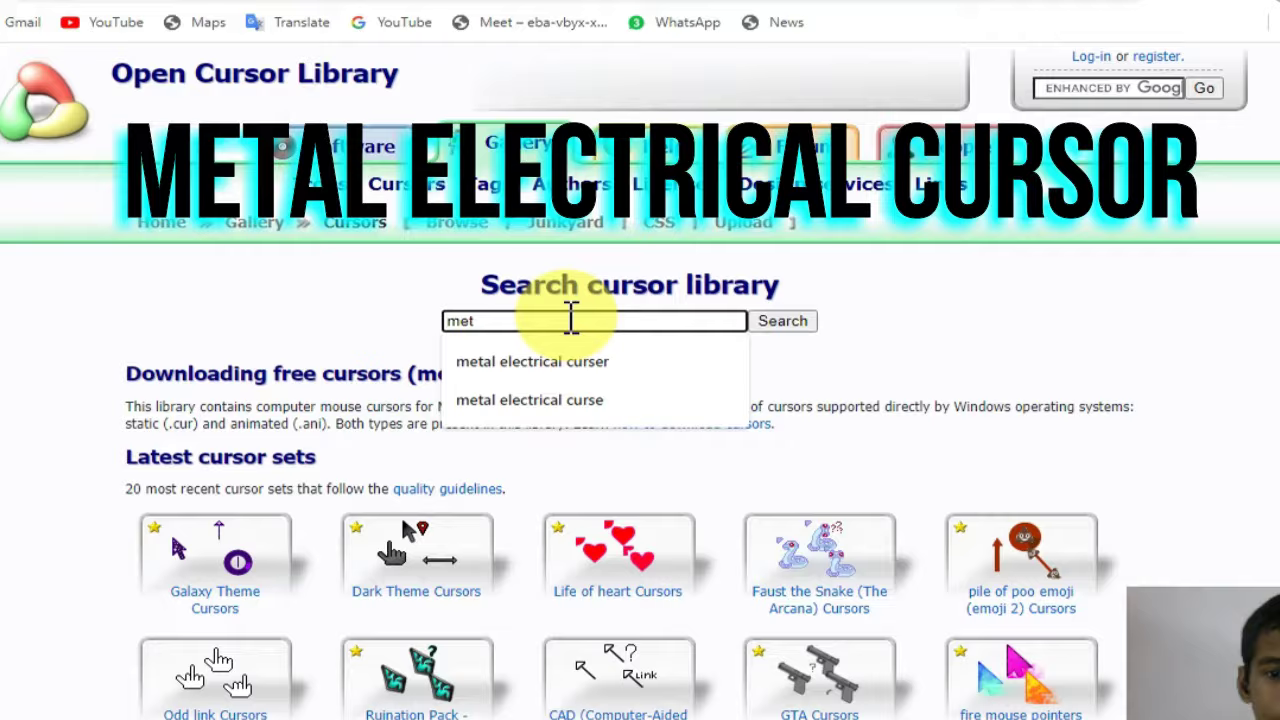
{"action": "type", "text": "l electrical curser cursors"}
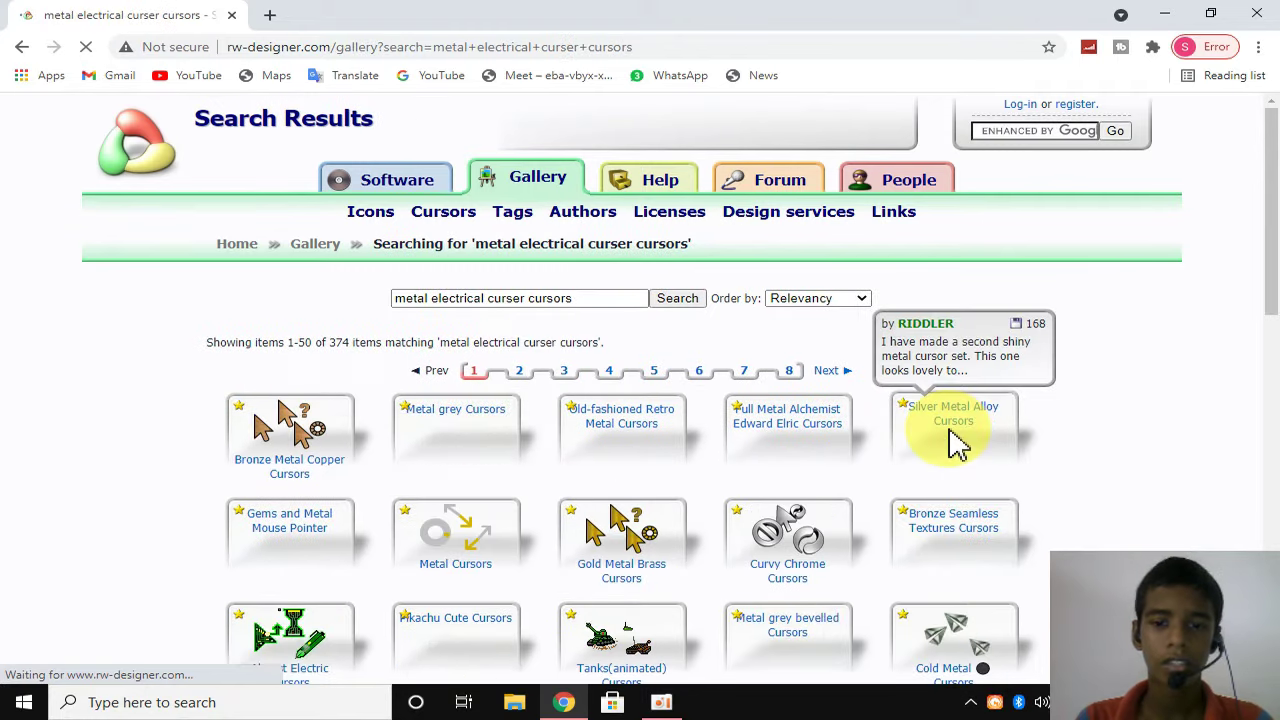
{"action": "scroll", "coordinate": [951, 430], "scroll_direction": "down", "scroll_amount": 6}
{"action": "scroll", "coordinate": [951, 447], "scroll_direction": "up", "scroll_amount": 6}
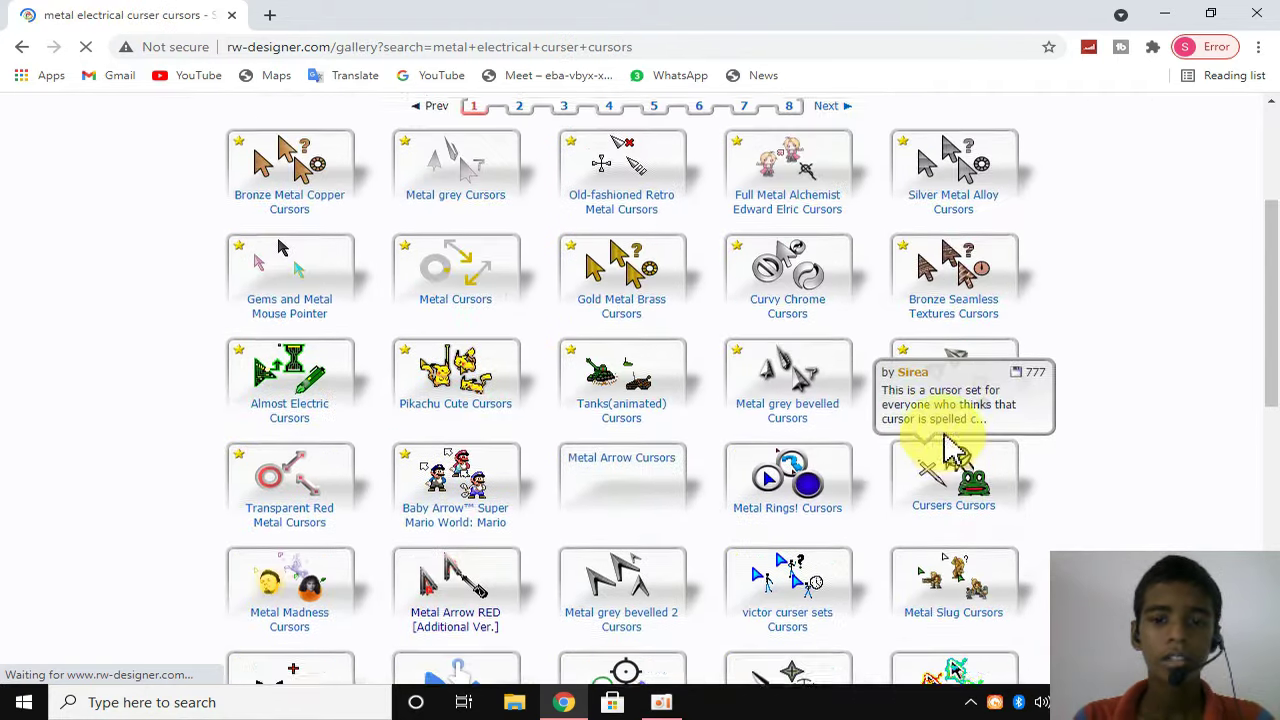
{"action": "scroll", "coordinate": [951, 447], "scroll_direction": "down", "scroll_amount": 7}
{"action": "scroll", "coordinate": [951, 447], "scroll_direction": "down", "scroll_amount": 2}
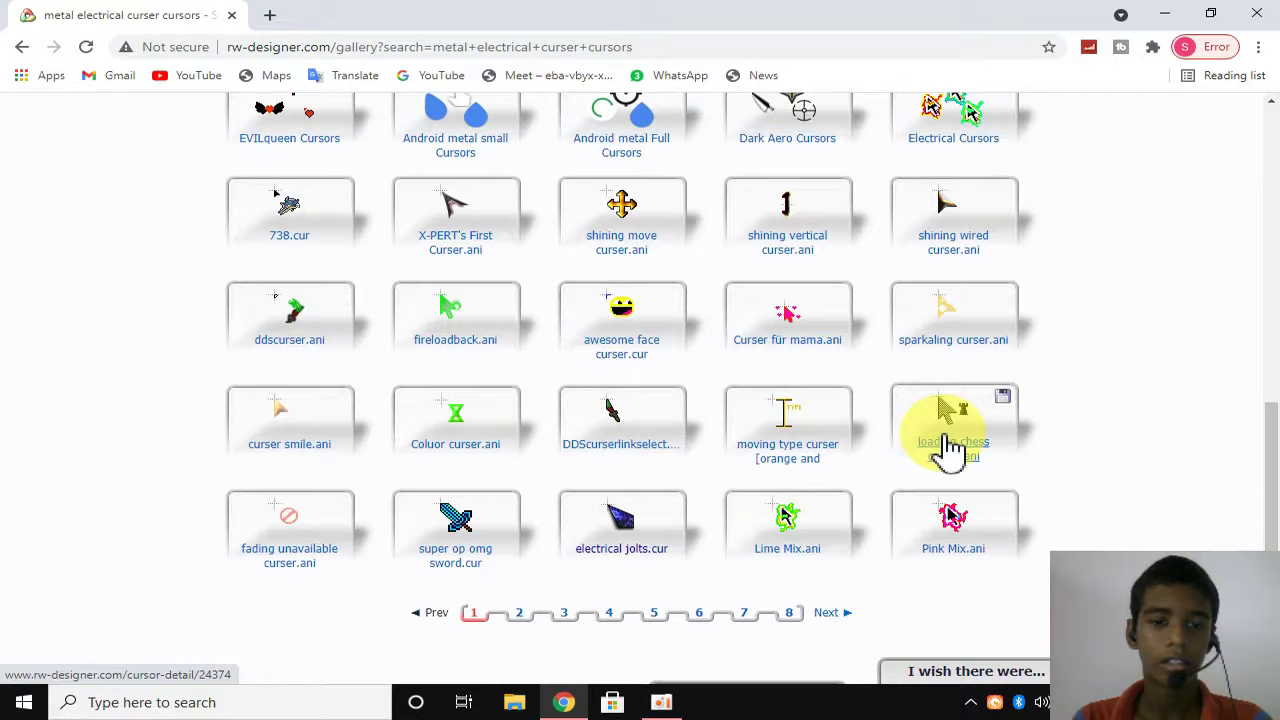
{"action": "scroll", "coordinate": [951, 447], "scroll_direction": "up", "scroll_amount": 2}
{"action": "scroll", "coordinate": [951, 447], "scroll_direction": "up", "scroll_amount": 6}
{"action": "scroll", "coordinate": [945, 449], "scroll_direction": "down", "scroll_amount": 2}
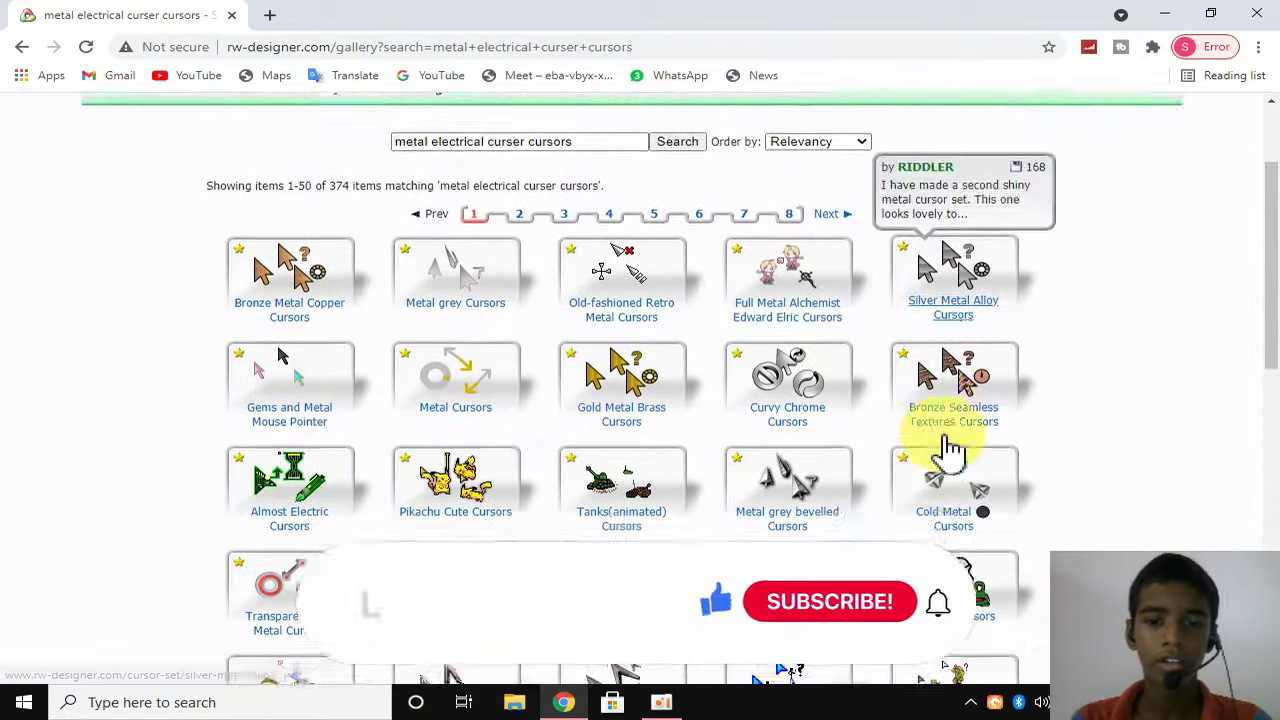
{"action": "scroll", "coordinate": [918, 468], "scroll_direction": "down", "scroll_amount": 2}
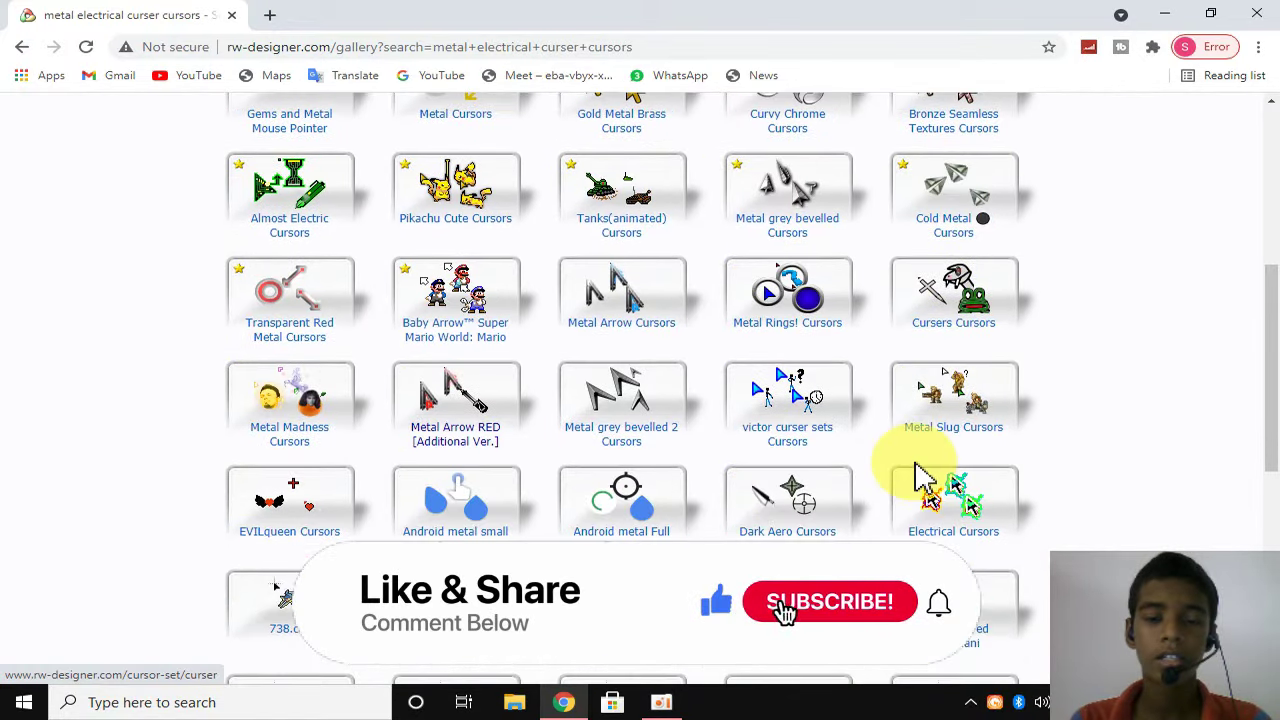
{"action": "scroll", "coordinate": [915, 466], "scroll_direction": "down", "scroll_amount": 5}
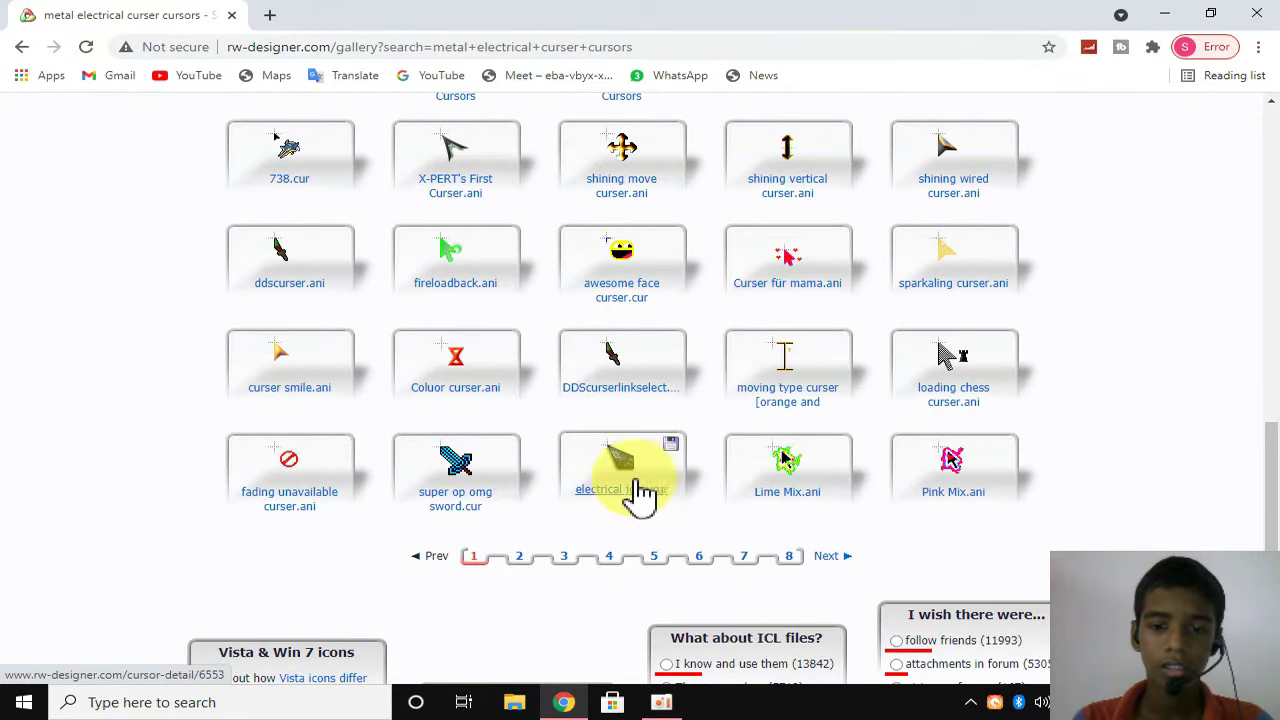
{"action": "scroll", "coordinate": [645, 405], "scroll_direction": "up", "scroll_amount": 3}
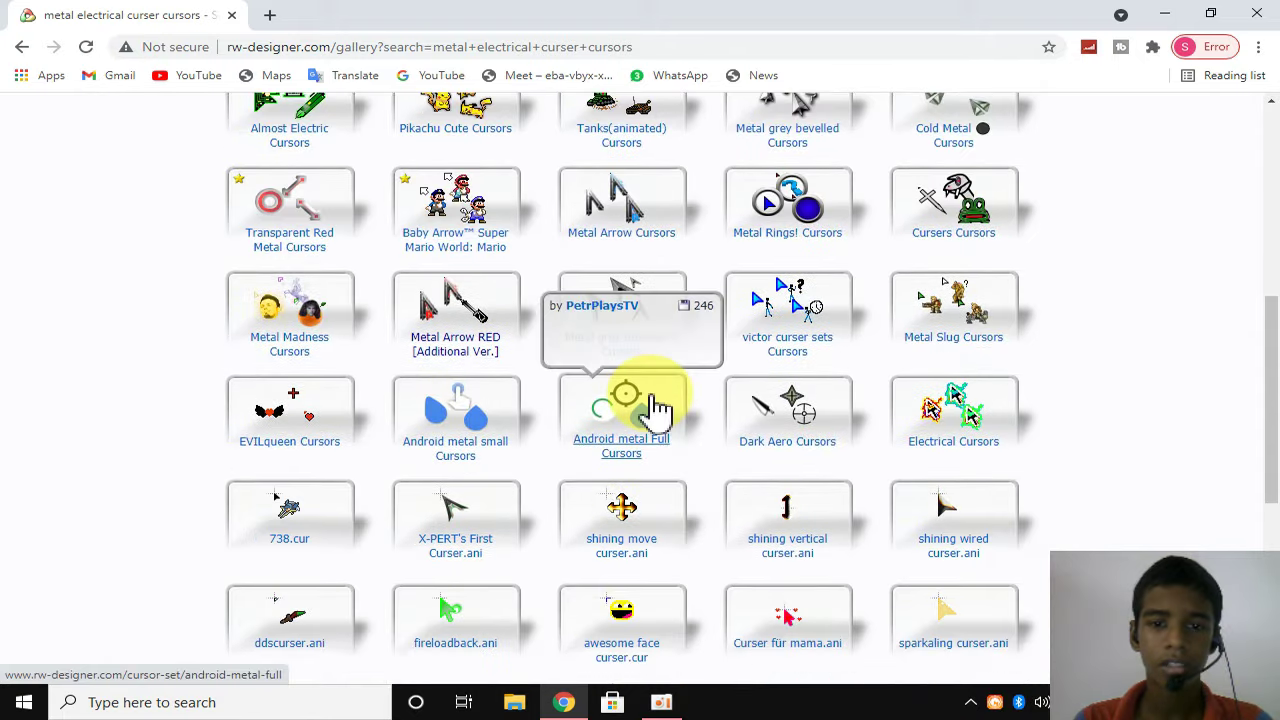
{"action": "scroll", "coordinate": [655, 405], "scroll_direction": "up", "scroll_amount": 1}
{"action": "scroll", "coordinate": [655, 405], "scroll_direction": "down", "scroll_amount": 4}
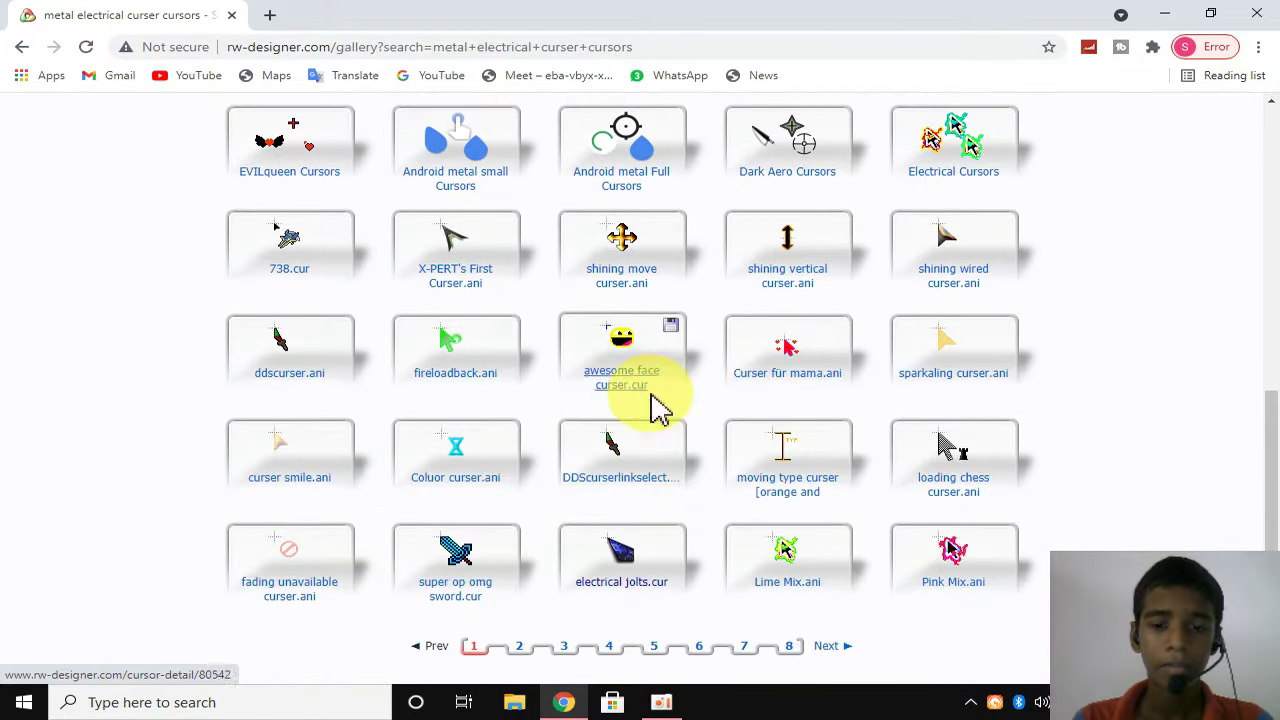
Open the electrical jolts.cur detail page and download the 4.2 kB cursor file.
{"action": "left_click", "coordinate": [632, 560]}
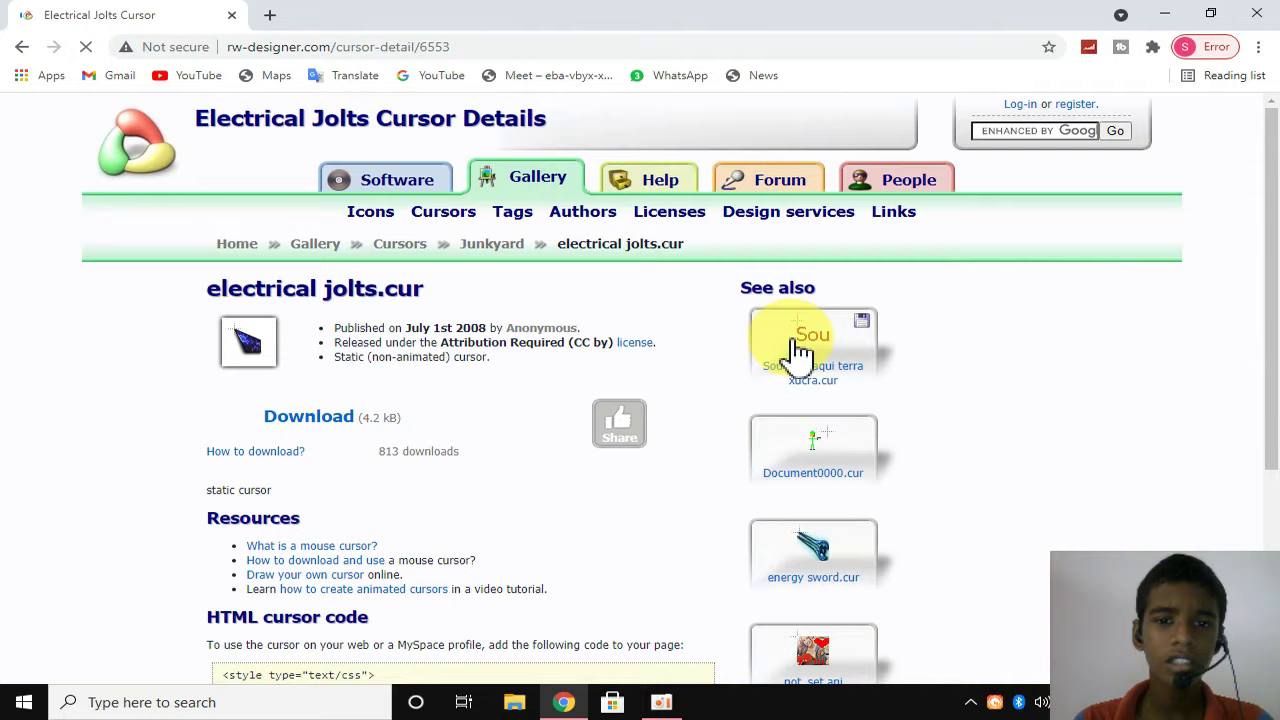
{"action": "scroll", "coordinate": [660, 372], "scroll_direction": "down", "scroll_amount": 3}
{"action": "scroll", "coordinate": [655, 376], "scroll_direction": "up", "scroll_amount": 2}
{"action": "scroll", "coordinate": [660, 378], "scroll_direction": "down", "scroll_amount": 3}
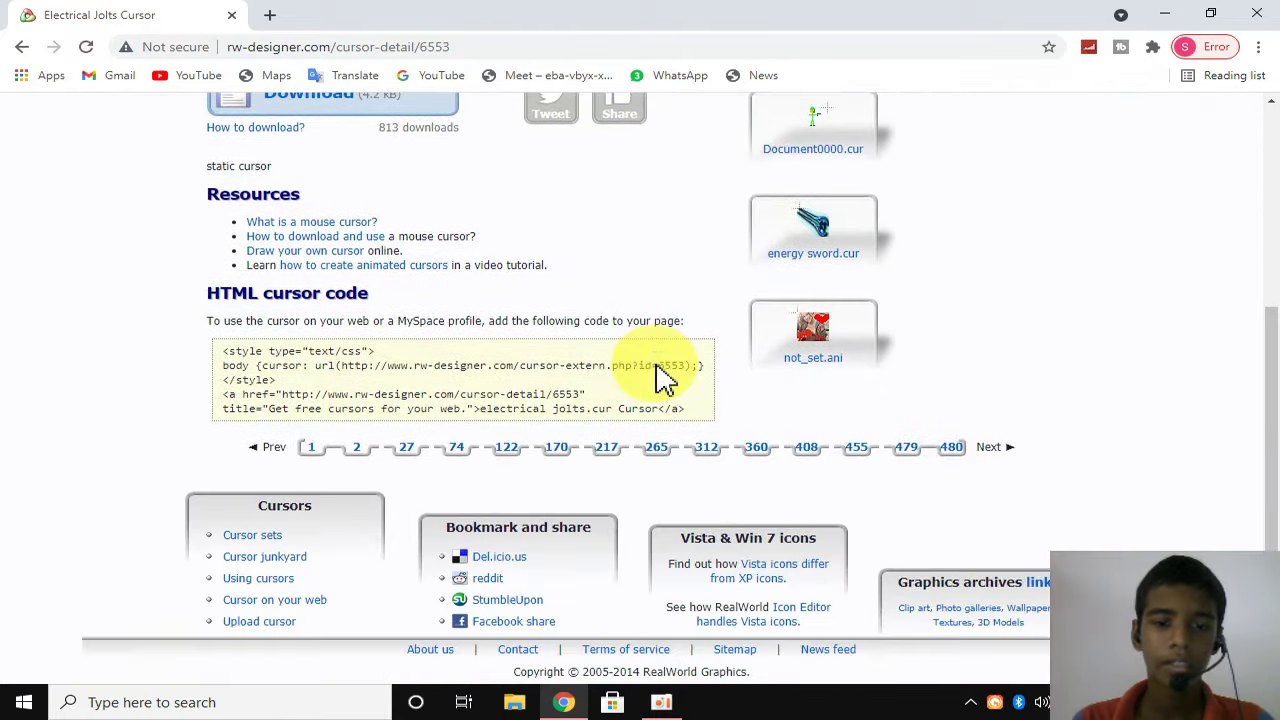
{"action": "scroll", "coordinate": [657, 365], "scroll_direction": "up", "scroll_amount": 3}
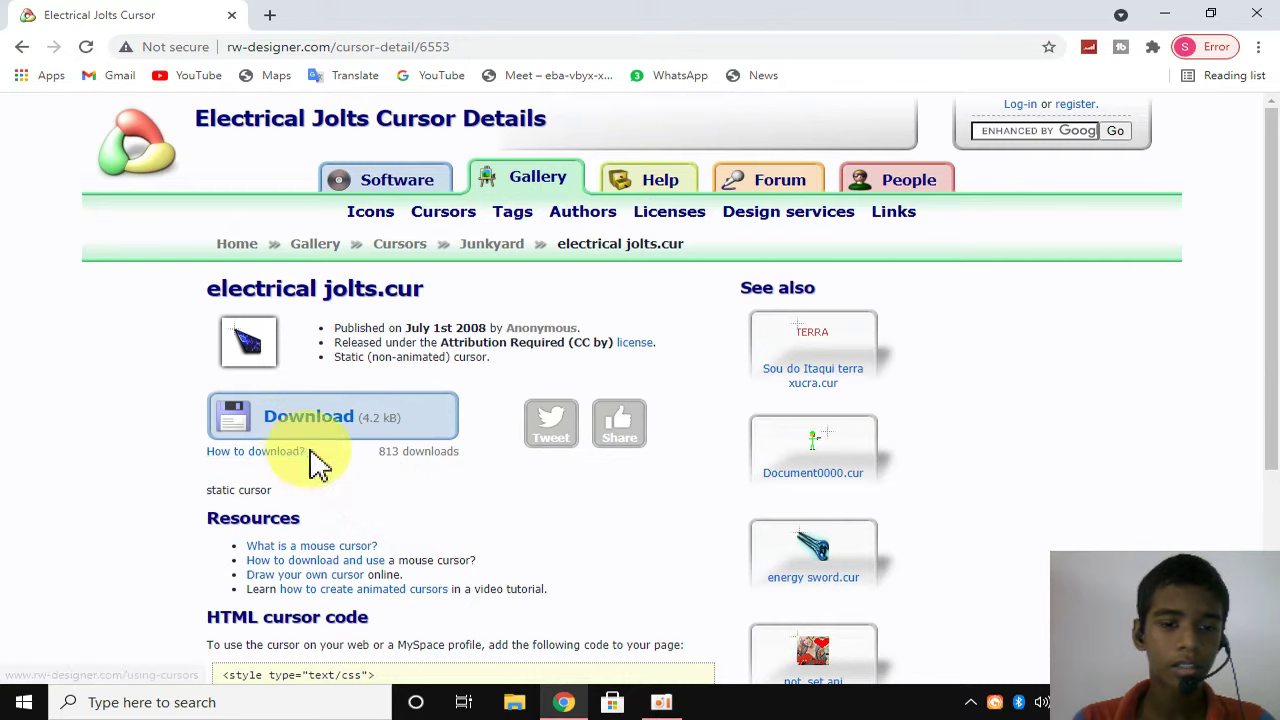
{"action": "scroll", "coordinate": [509, 347], "scroll_direction": "down", "scroll_amount": 1}
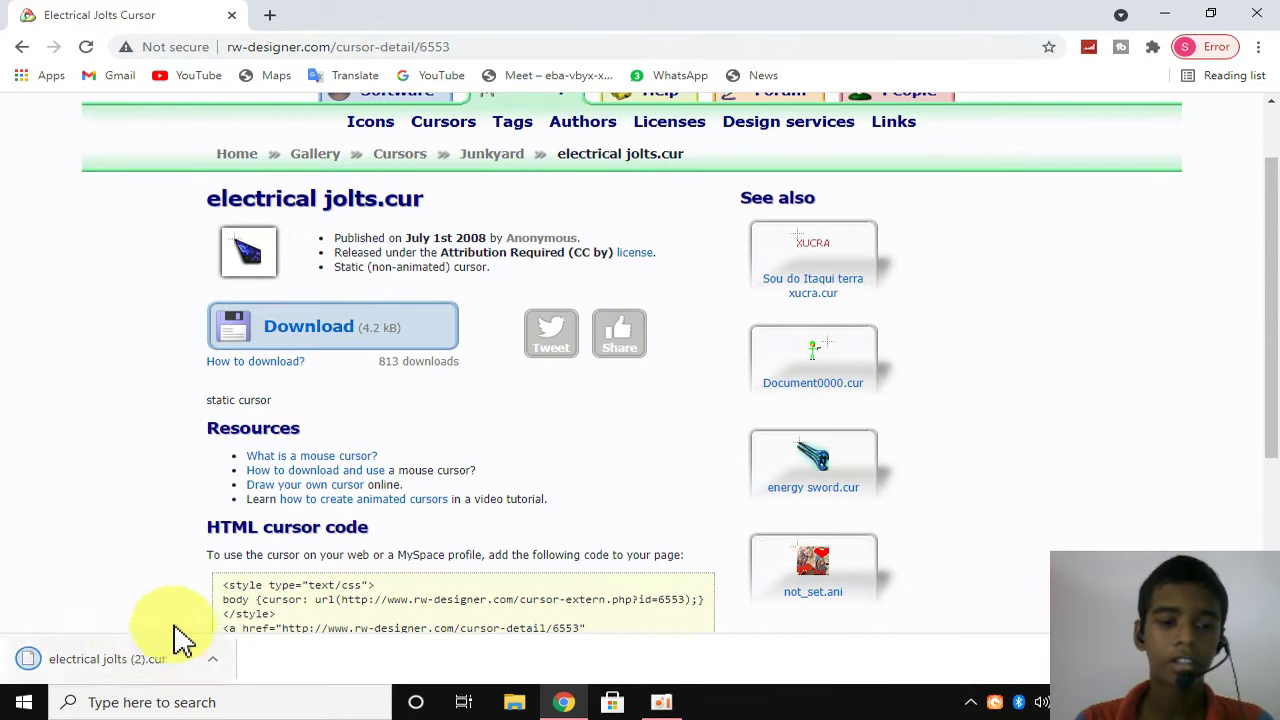
{"action": "scroll", "coordinate": [137, 614], "scroll_direction": "down", "scroll_amount": 2}
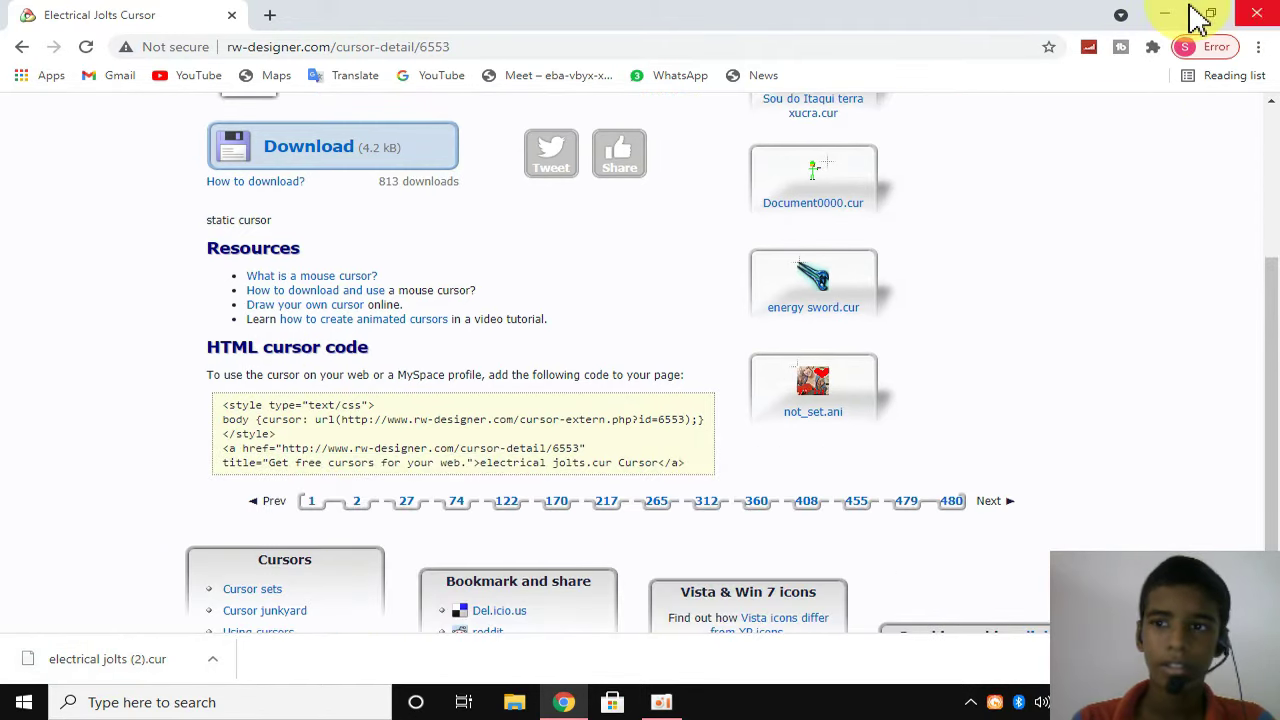
Drag the downloaded electrical jolts (2) file onto the desktop, then minimize Chrome.
{"action": "left_click", "coordinate": [1214, 14]}
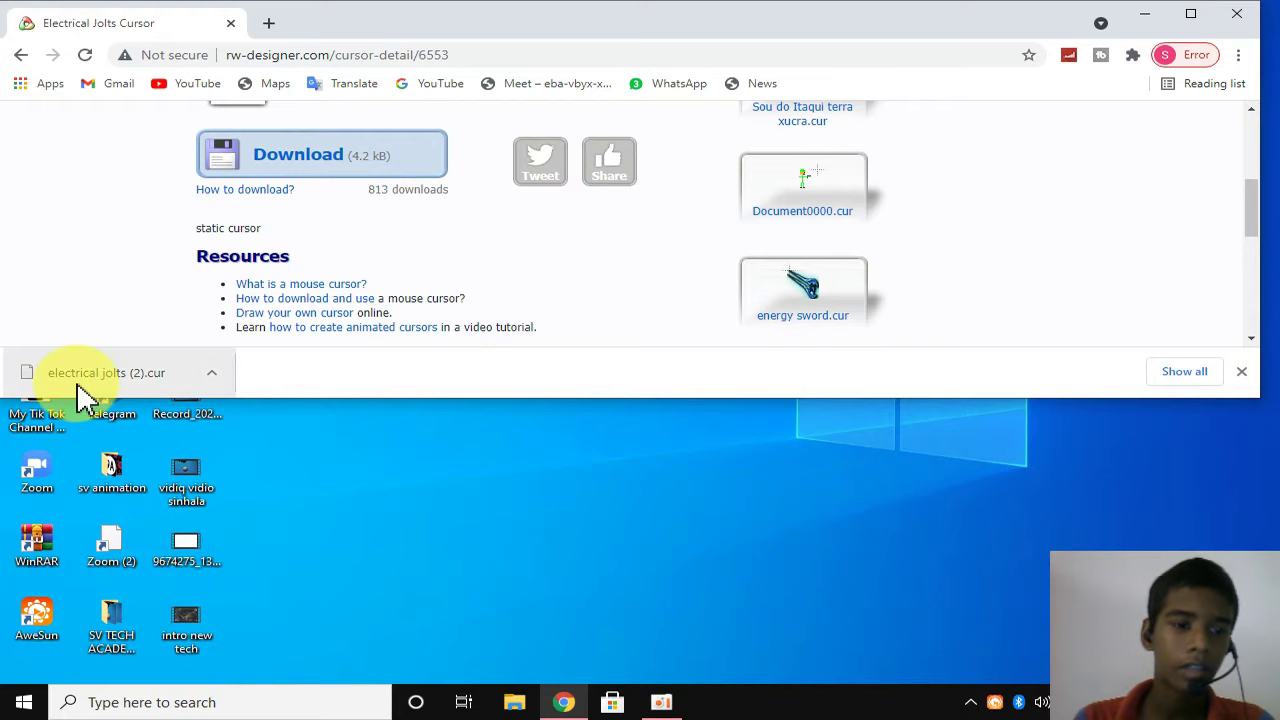
{"action": "left_click_drag", "start_coordinate": [85, 370], "coordinate": [592, 540]}
{"action": "left_click_drag", "start_coordinate": [400, 471], "coordinate": [780, 672]}
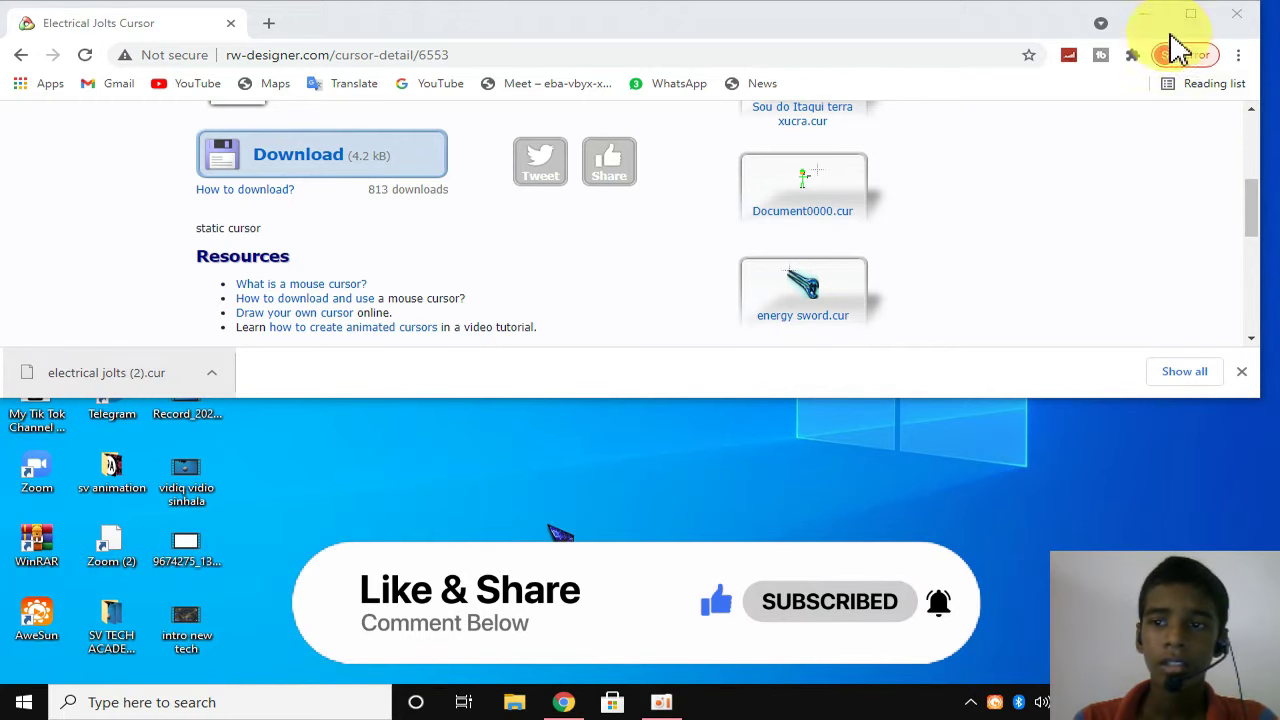
{"action": "left_click", "coordinate": [1192, 13]}
{"action": "left_click", "coordinate": [1178, 13]}
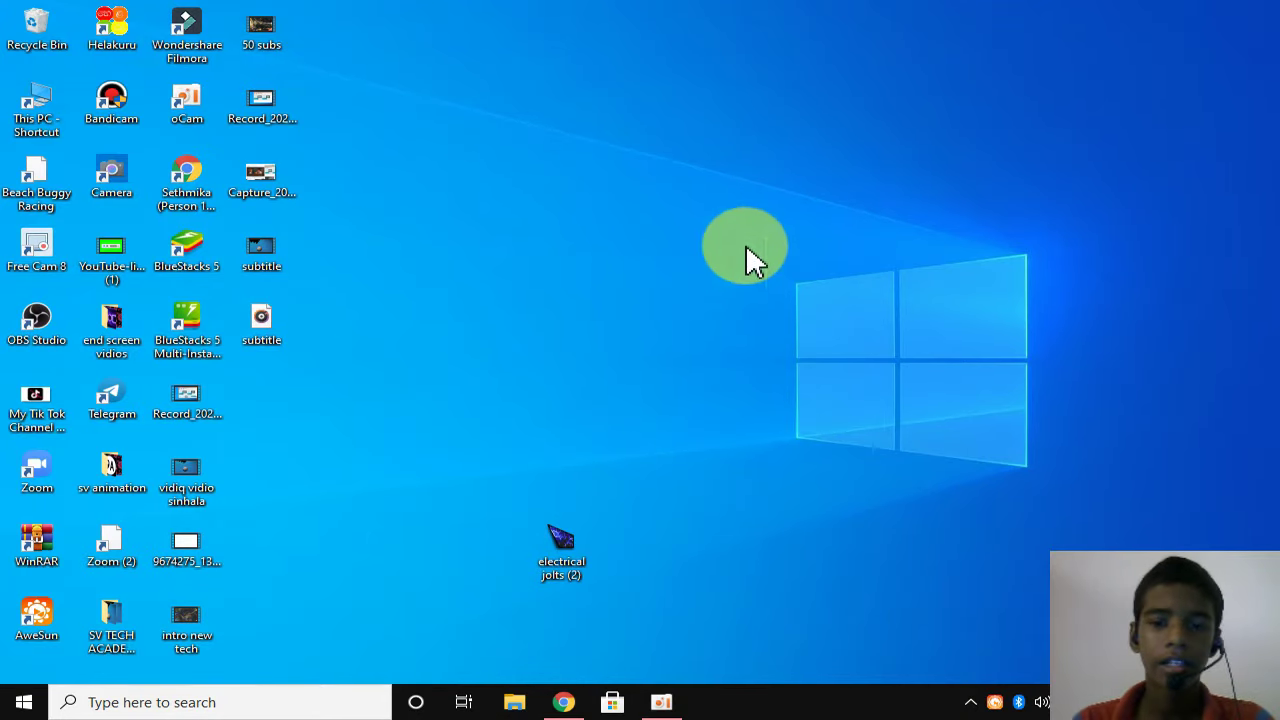
Search Windows for 'change the' to find the mouse pointer display or speed setting.
{"action": "left_click", "coordinate": [118, 702]}
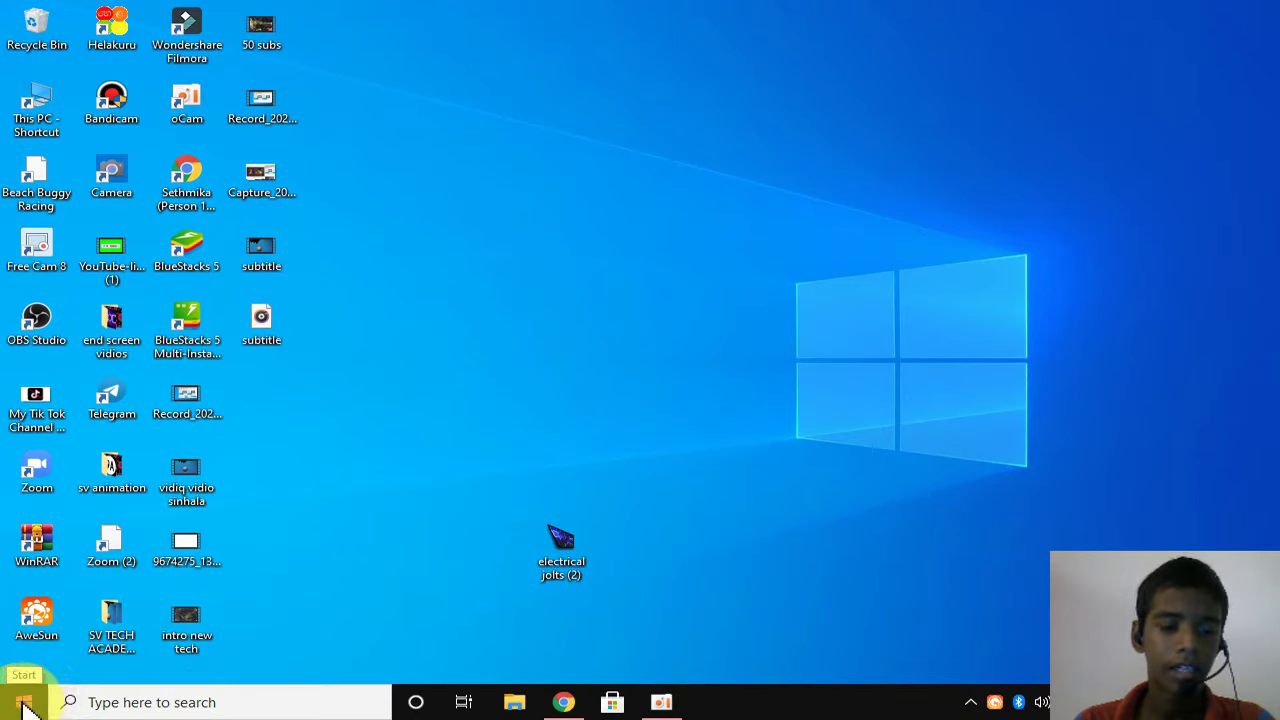
{"action": "left_click", "coordinate": [190, 702]}
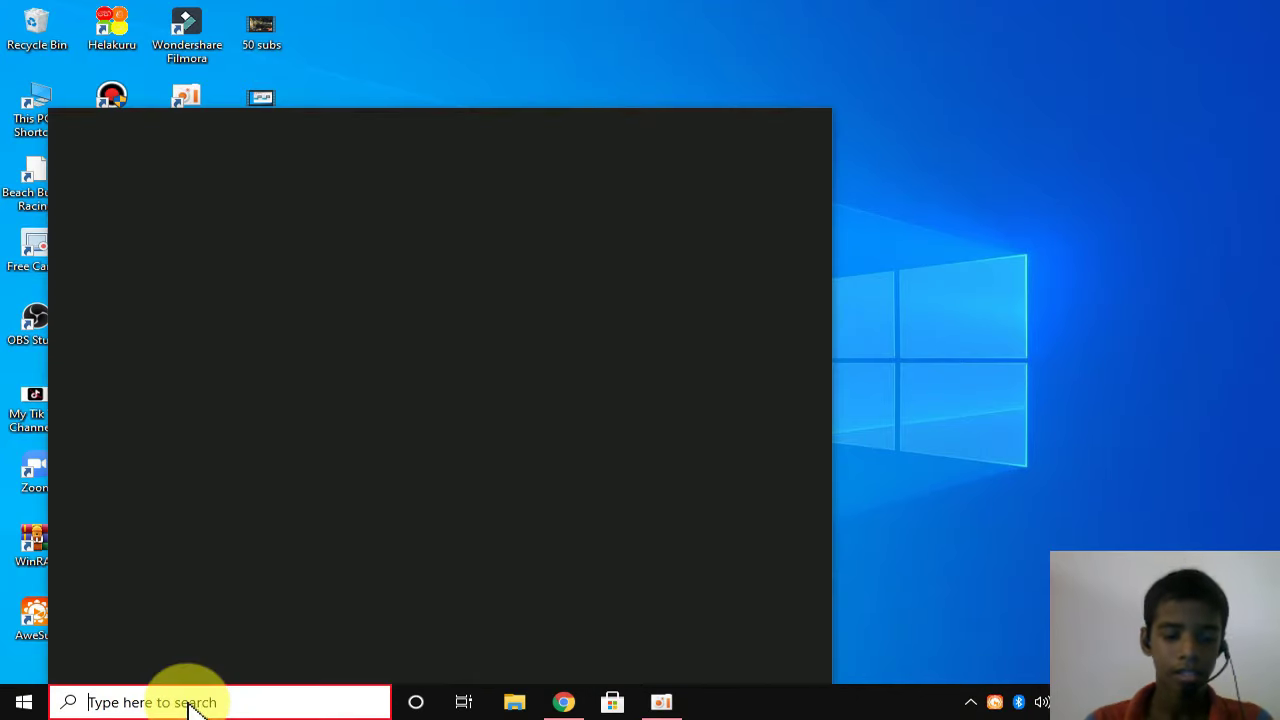
{"action": "type", "text": "chan"}
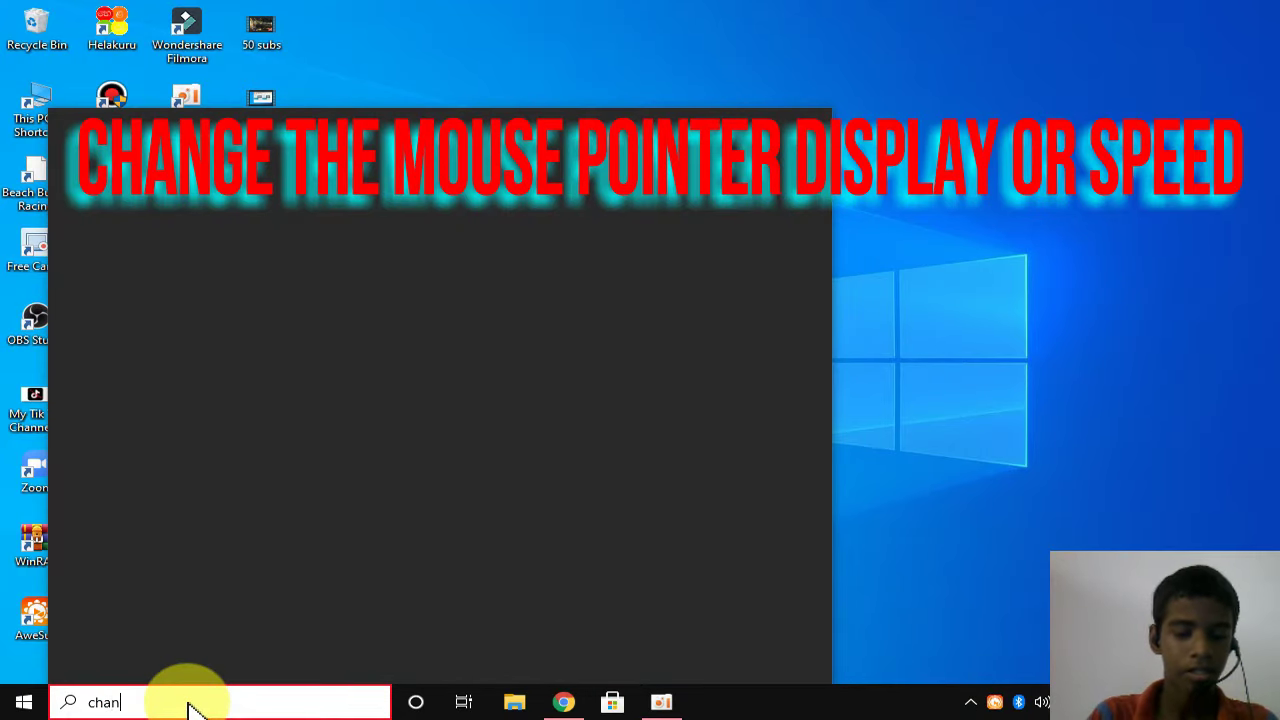
{"action": "type", "text": "ge th"}
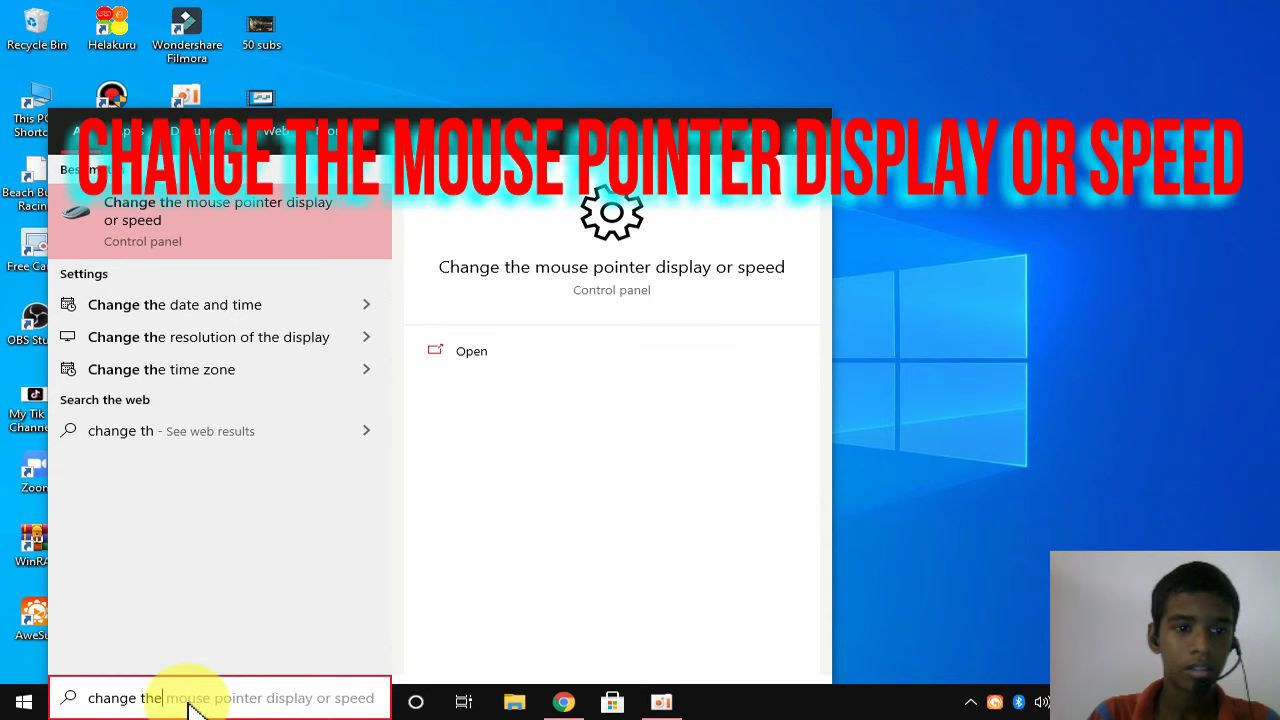
{"action": "type", "text": "e"}
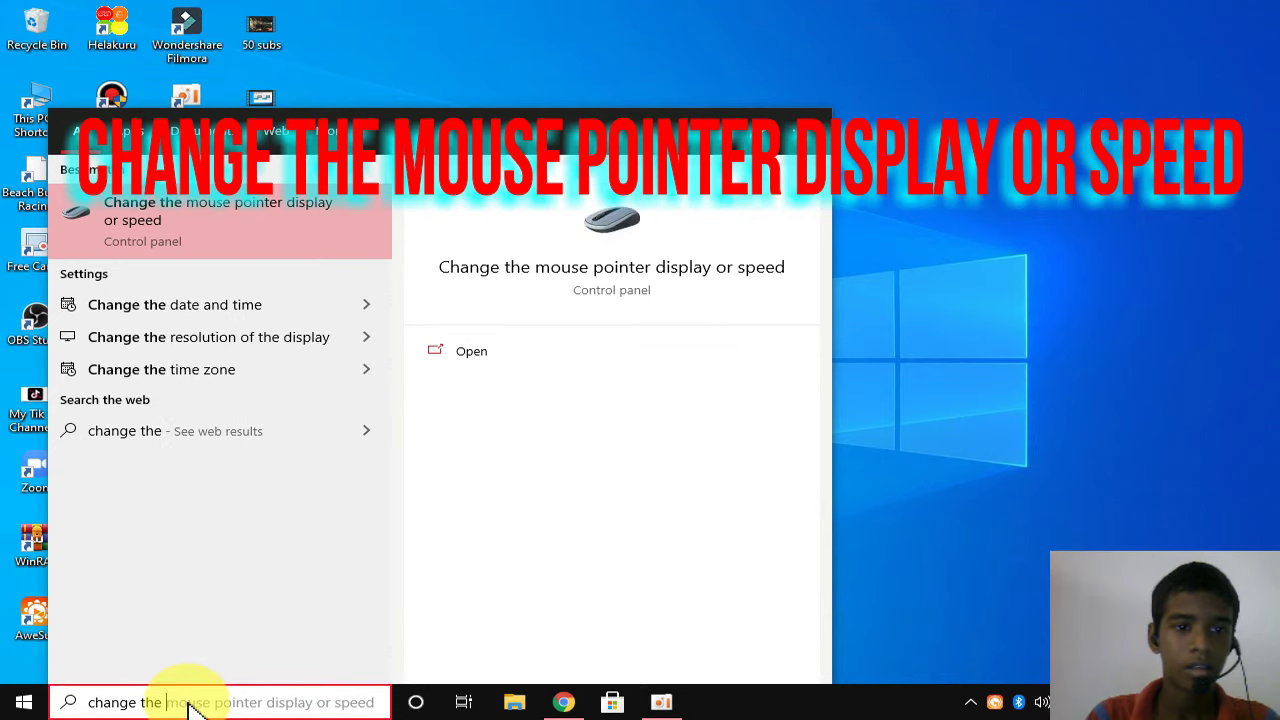
Open Mouse Properties from the search results and position it at screen centre.
{"action": "left_click", "coordinate": [275, 225]}
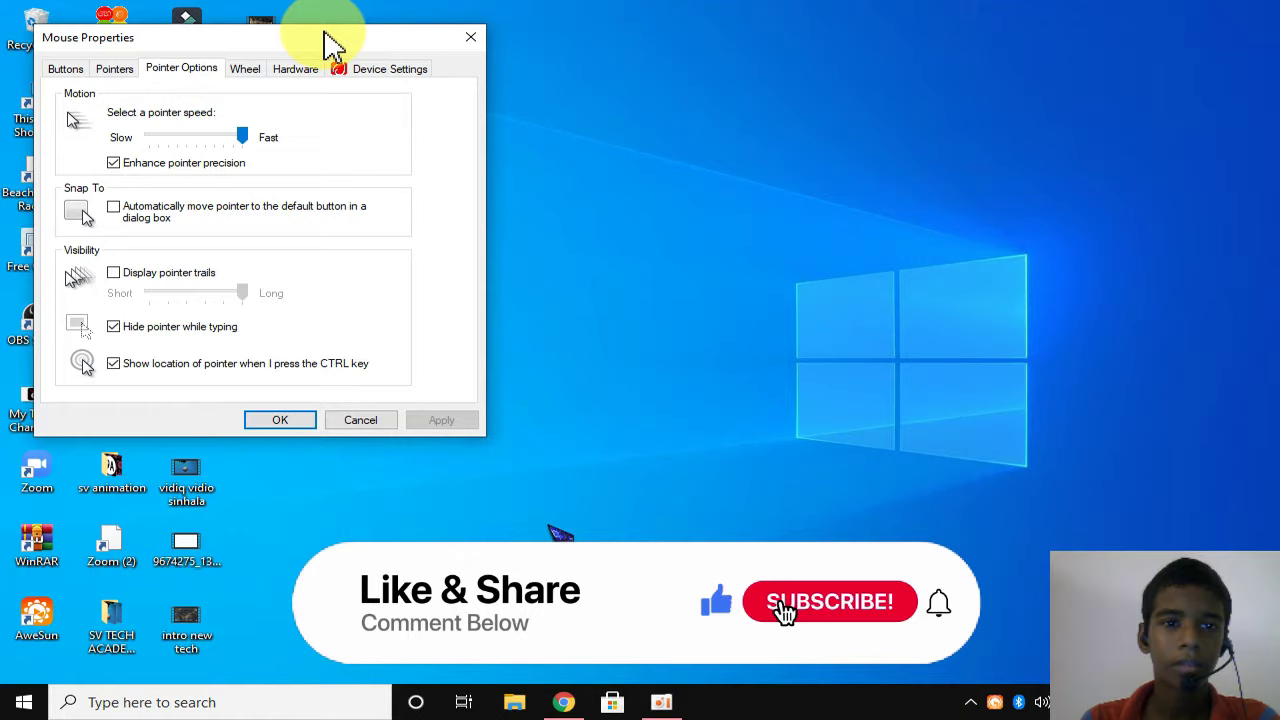
{"action": "left_click_drag", "start_coordinate": [330, 46], "coordinate": [721, 85]}
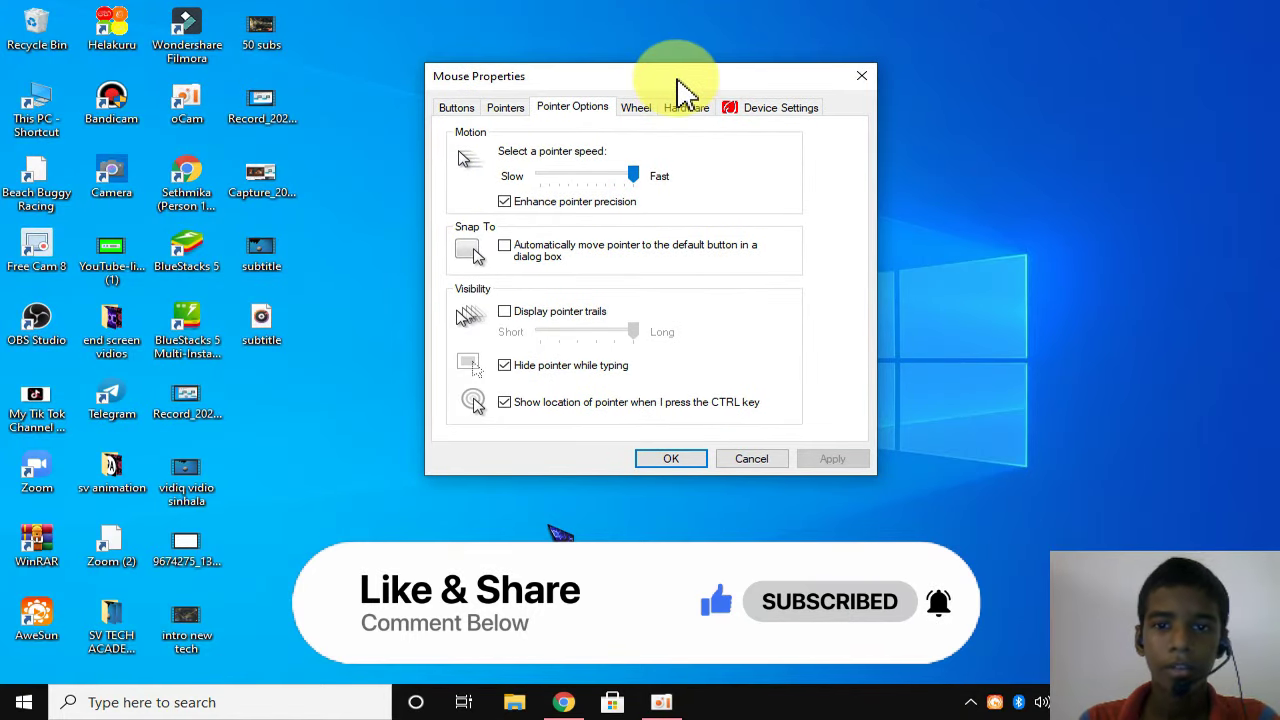
{"action": "left_click_drag", "start_coordinate": [676, 81], "coordinate": [681, 98]}
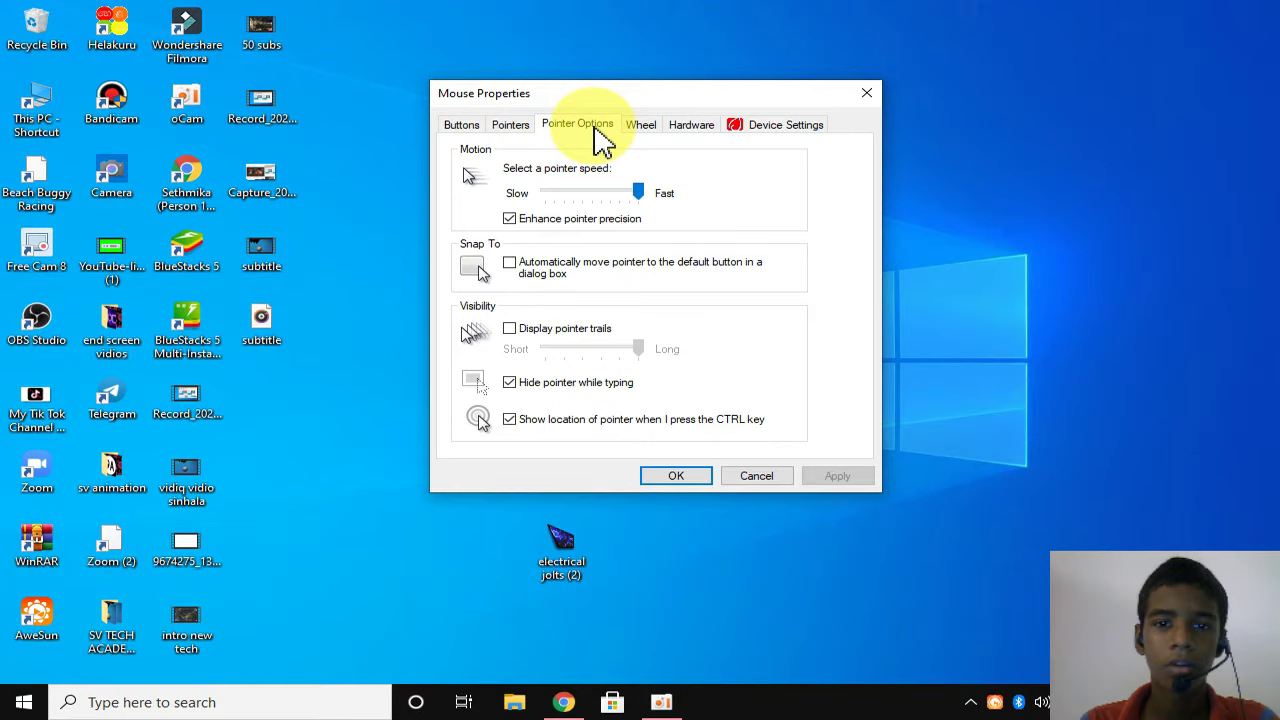
{"action": "left_click", "coordinate": [513, 124]}
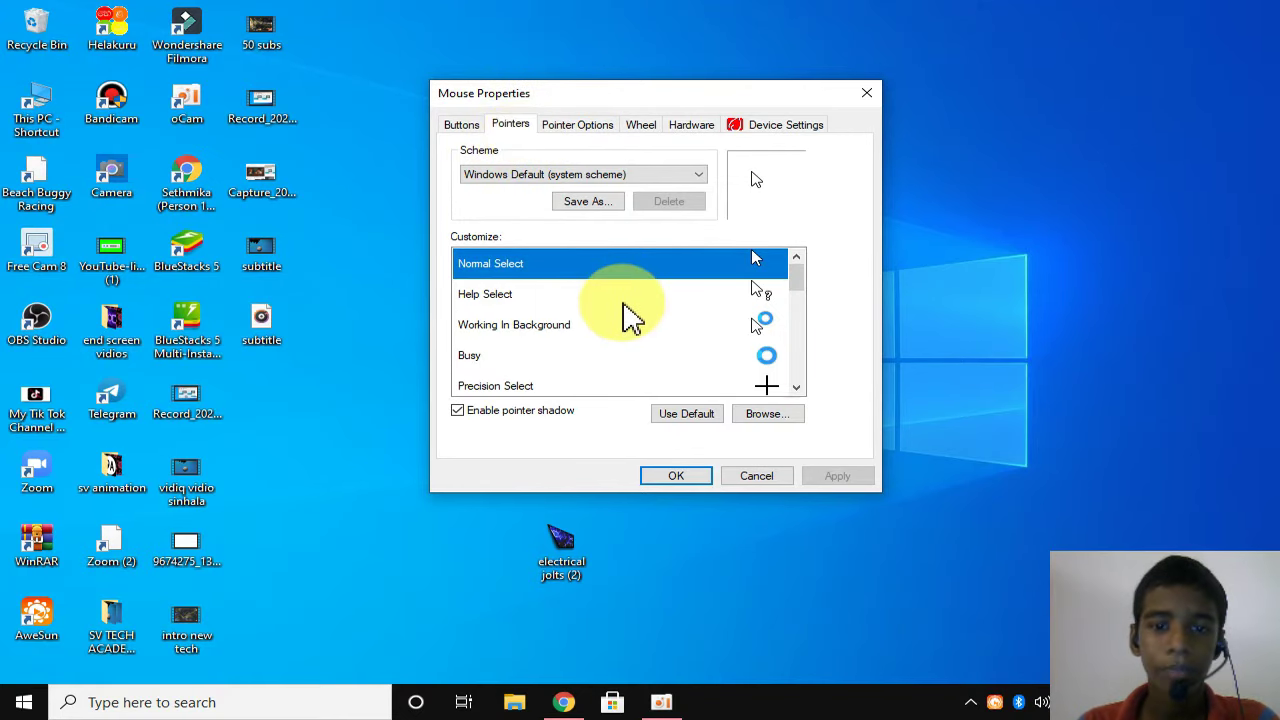
{"action": "scroll", "coordinate": [623, 314], "scroll_direction": "down", "scroll_amount": 1}
{"action": "scroll", "coordinate": [625, 316], "scroll_direction": "up", "scroll_amount": 1}
{"action": "scroll", "coordinate": [628, 315], "scroll_direction": "down", "scroll_amount": 5}
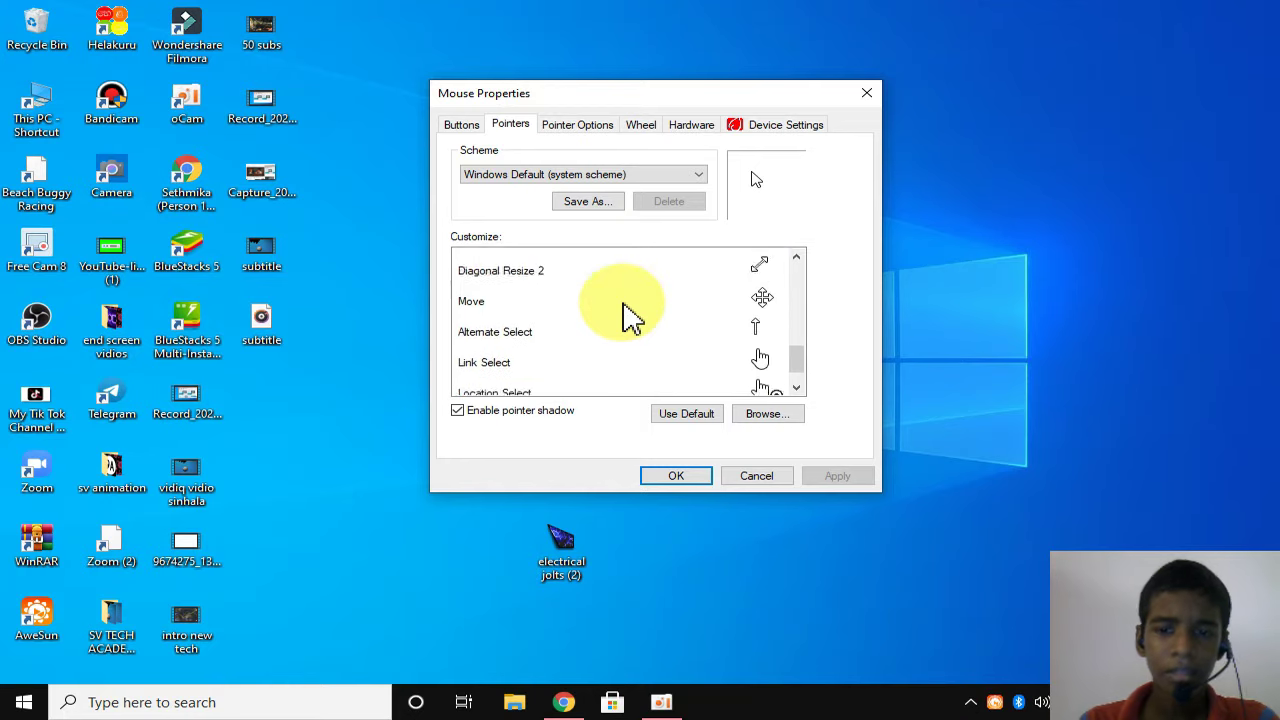
{"action": "scroll", "coordinate": [632, 318], "scroll_direction": "up", "scroll_amount": 5}
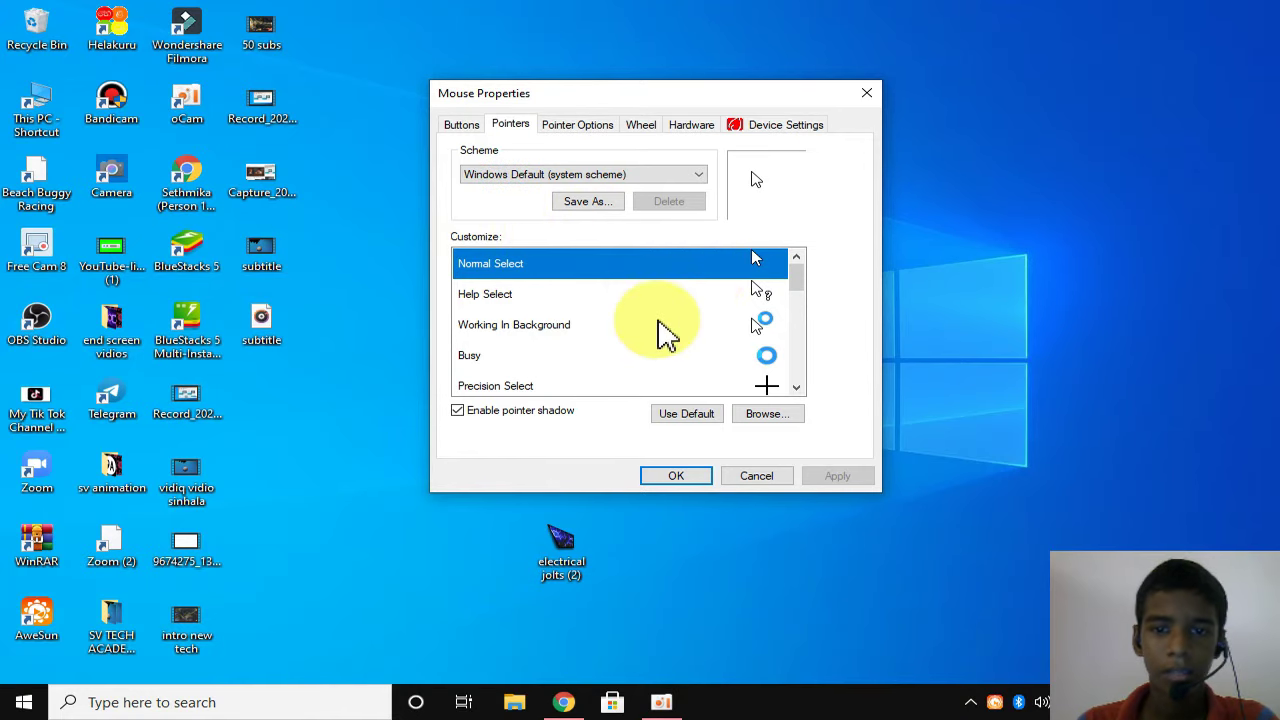
{"action": "scroll", "coordinate": [666, 334], "scroll_direction": "down", "scroll_amount": 4}
{"action": "scroll", "coordinate": [666, 334], "scroll_direction": "up", "scroll_amount": 3}
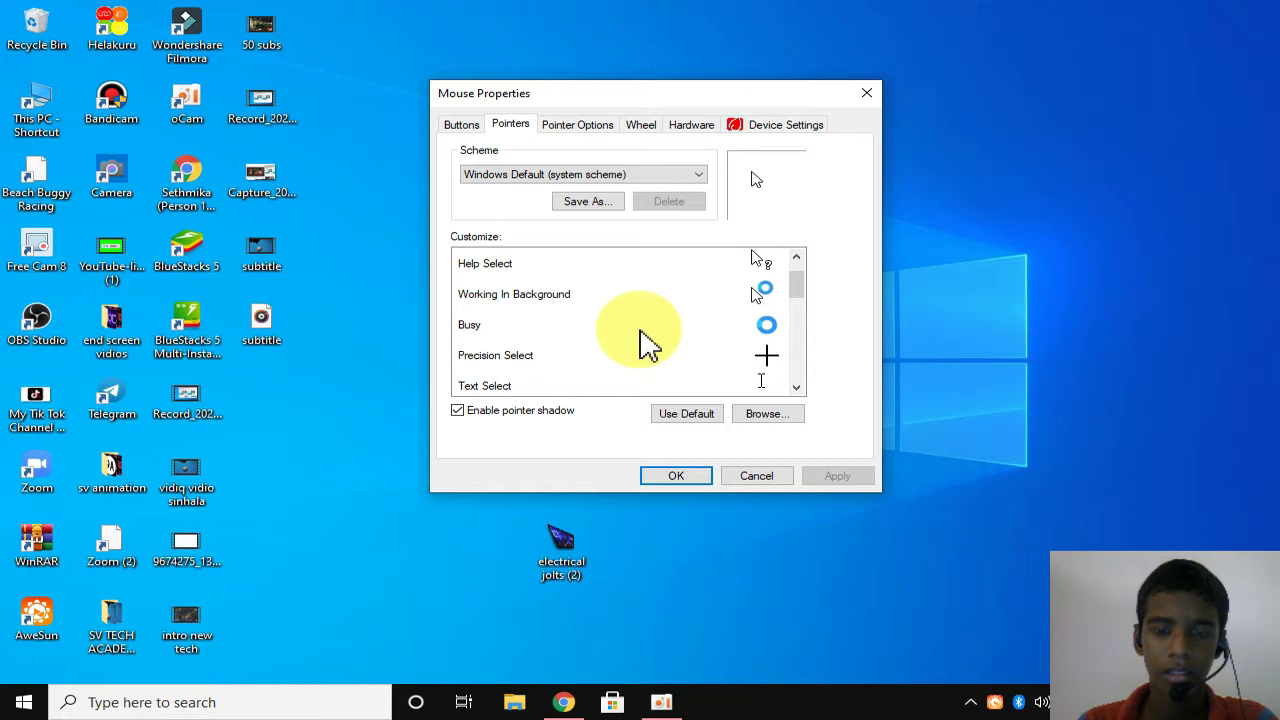
Move electrical jolts (2) from the desktop into the Cursors folder through Browse, granting administrator permission.
{"action": "left_click", "coordinate": [748, 414]}
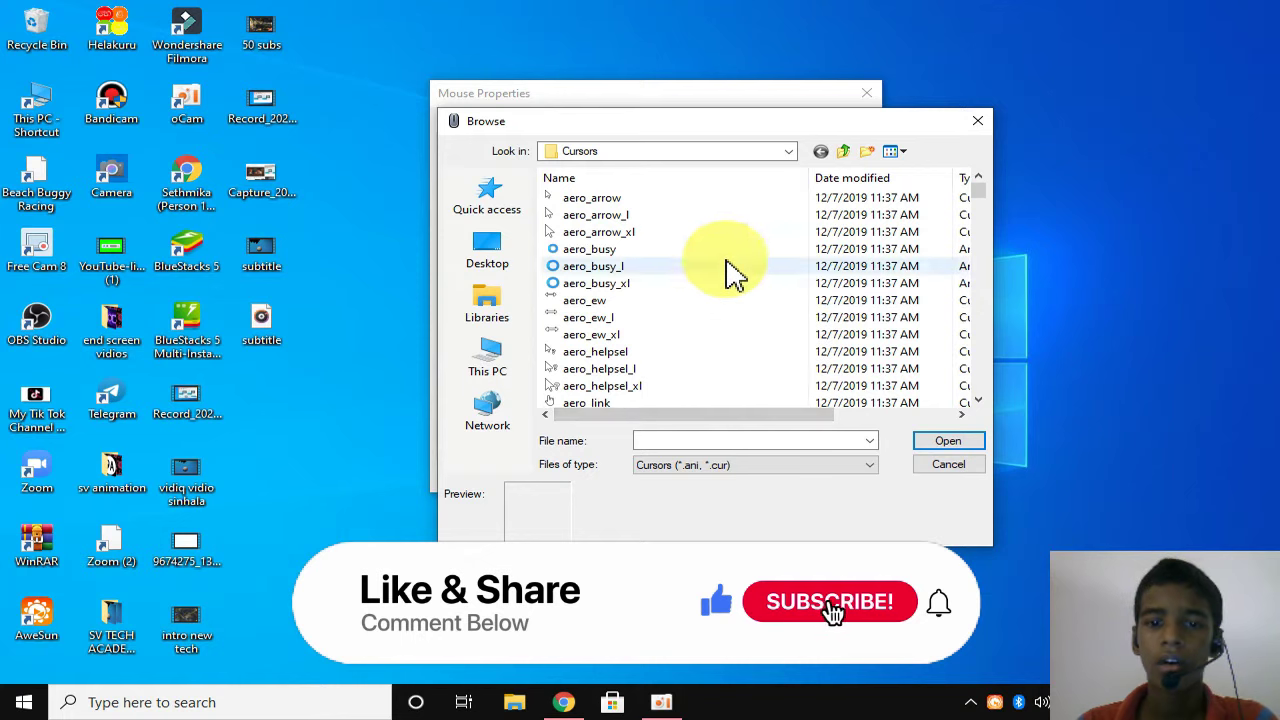
{"action": "scroll", "coordinate": [729, 271], "scroll_direction": "down", "scroll_amount": 6}
{"action": "scroll", "coordinate": [729, 271], "scroll_direction": "up", "scroll_amount": 6}
{"action": "scroll", "coordinate": [725, 280], "scroll_direction": "down", "scroll_amount": 17}
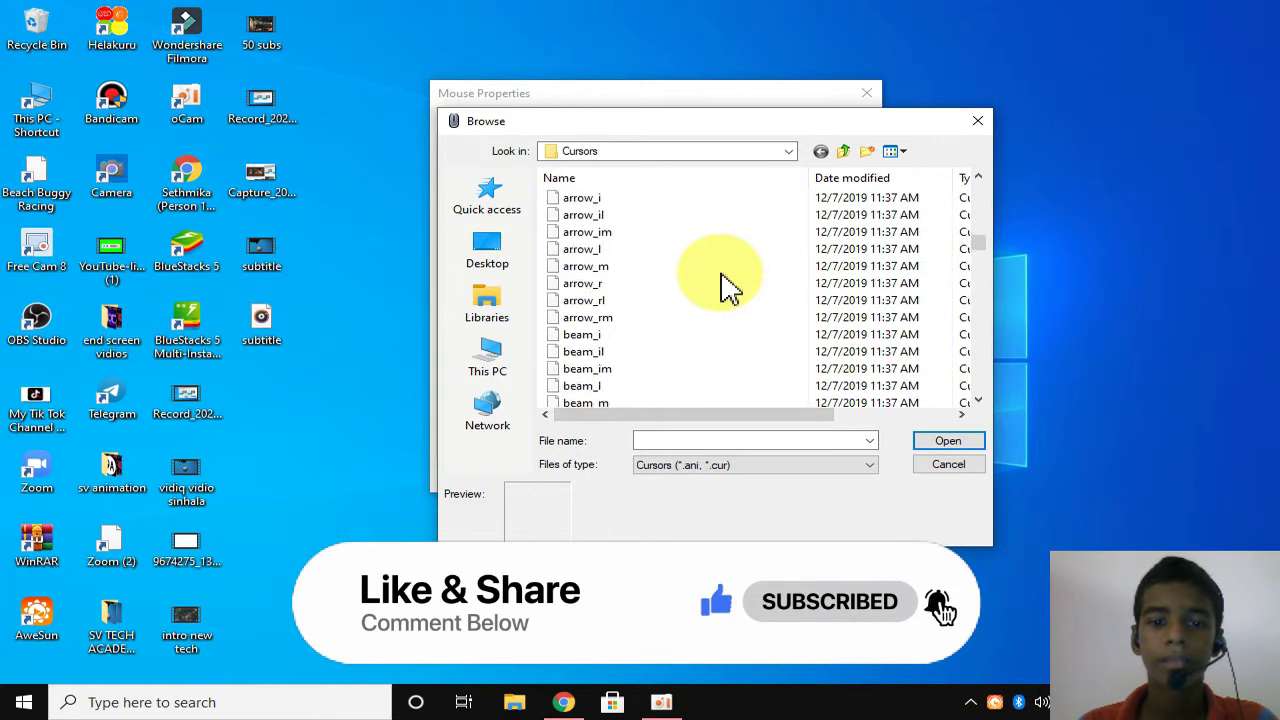
{"action": "scroll", "coordinate": [729, 285], "scroll_direction": "up", "scroll_amount": 8}
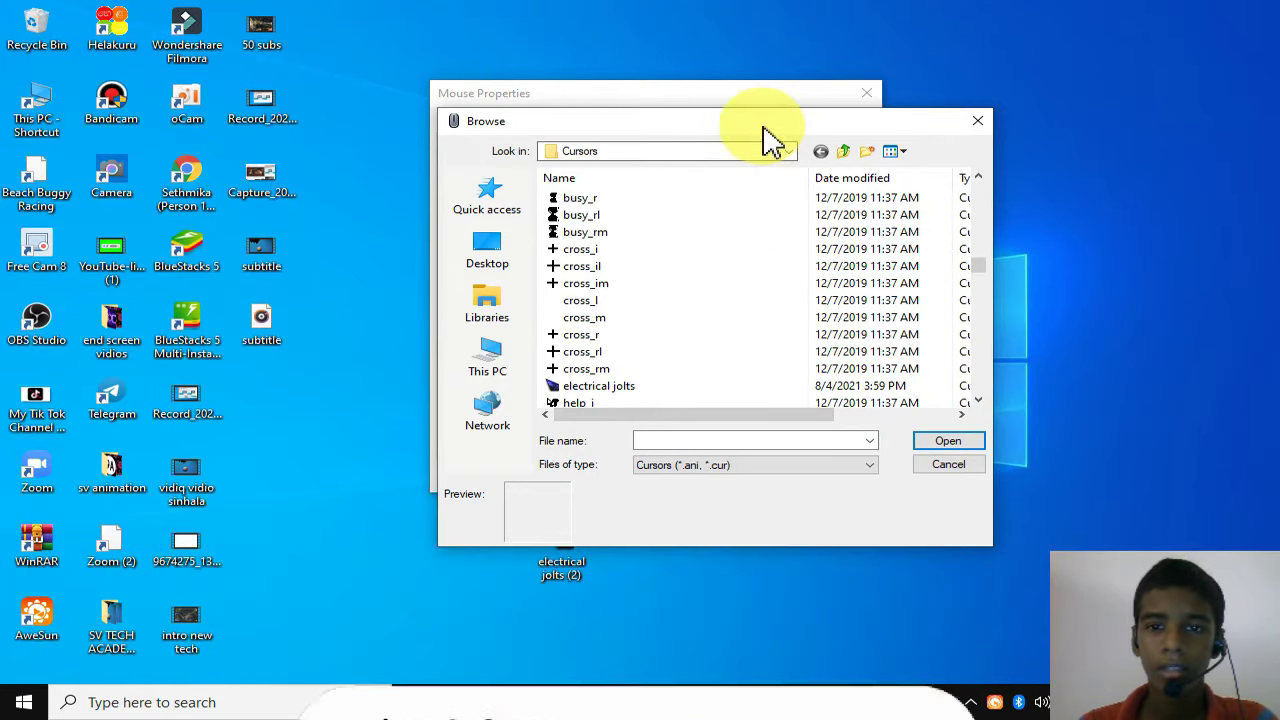
{"action": "left_click_drag", "start_coordinate": [763, 125], "coordinate": [791, 73]}
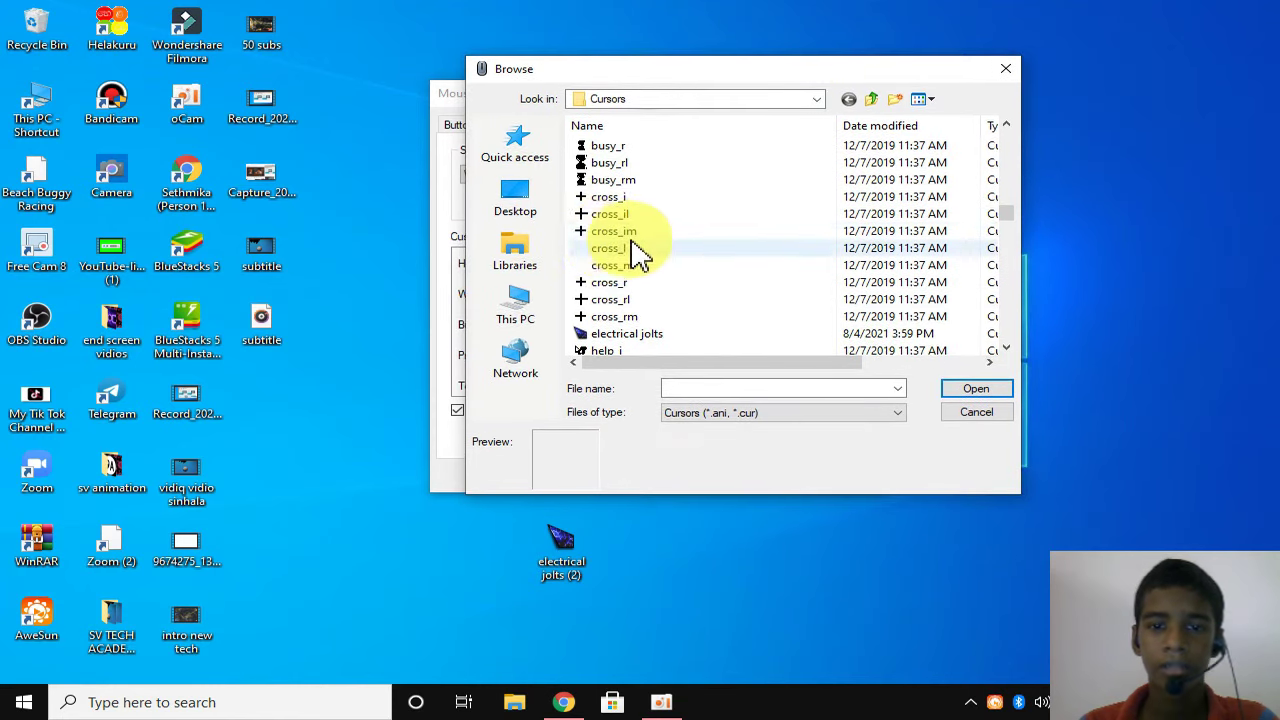
{"action": "scroll", "coordinate": [643, 251], "scroll_direction": "up", "scroll_amount": 5}
{"action": "left_click_drag", "start_coordinate": [560, 575], "coordinate": [597, 648]}
{"action": "left_click_drag", "start_coordinate": [652, 602], "coordinate": [645, 240]}
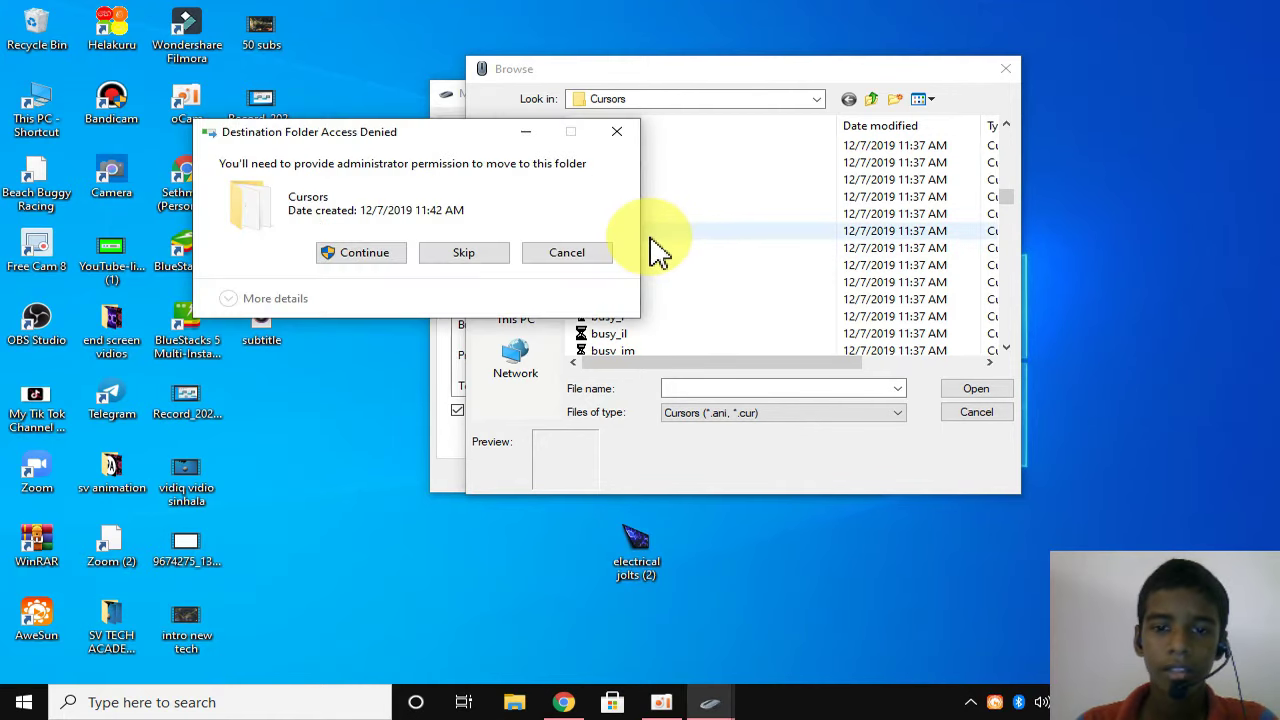
{"action": "left_click", "coordinate": [477, 270]}
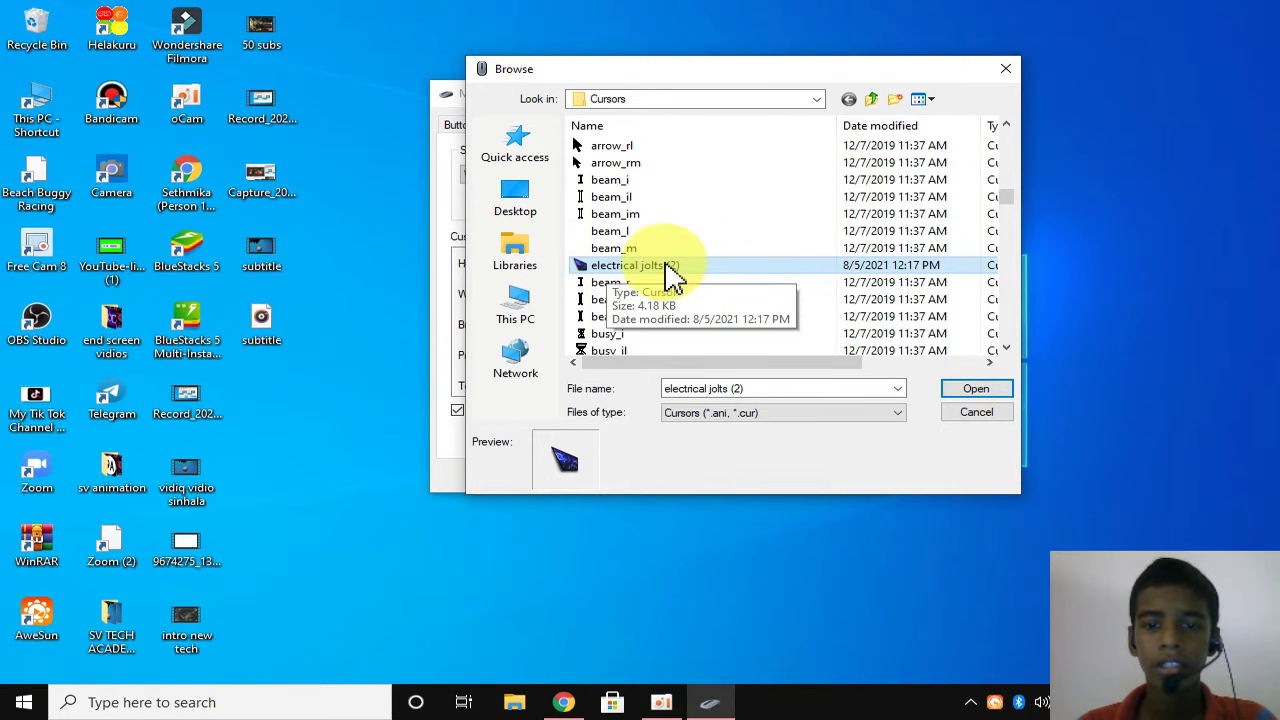
Assign electrical jolts (2) as the Normal Select pointer and apply the change.
{"action": "double_click", "coordinate": [667, 266]}
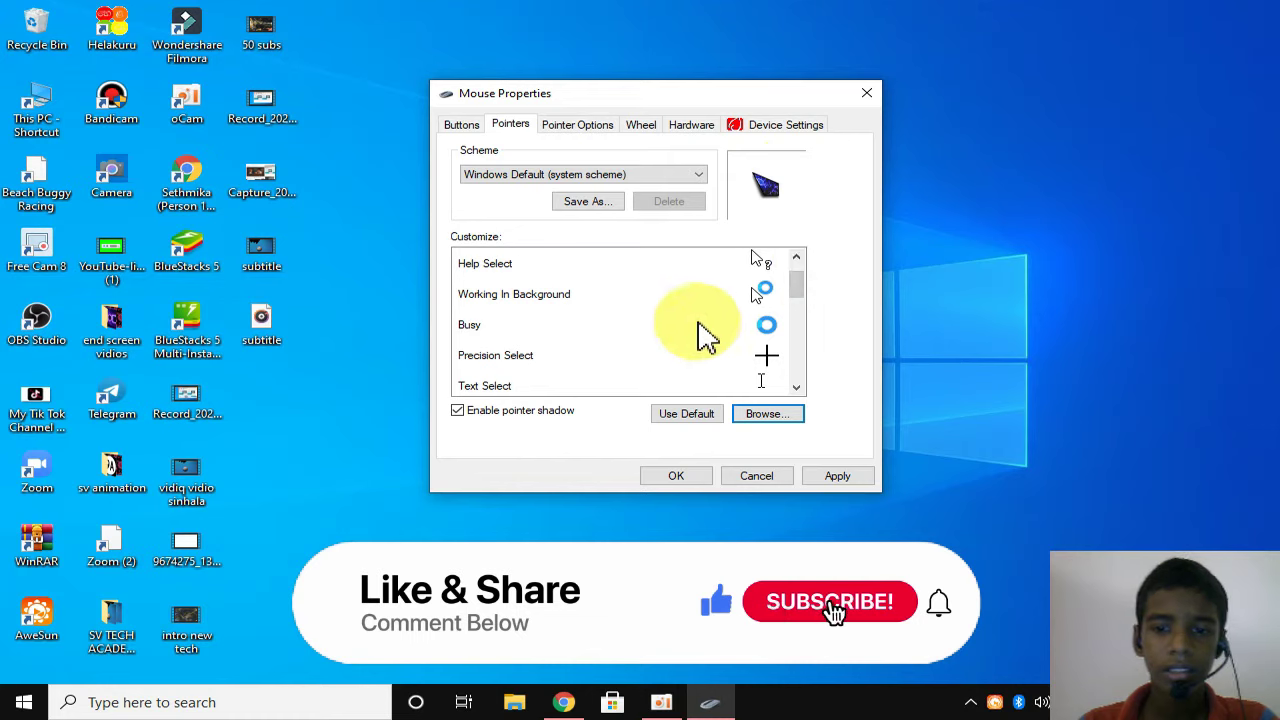
{"action": "scroll", "coordinate": [700, 332], "scroll_direction": "down", "scroll_amount": 4}
{"action": "scroll", "coordinate": [700, 332], "scroll_direction": "up", "scroll_amount": 4}
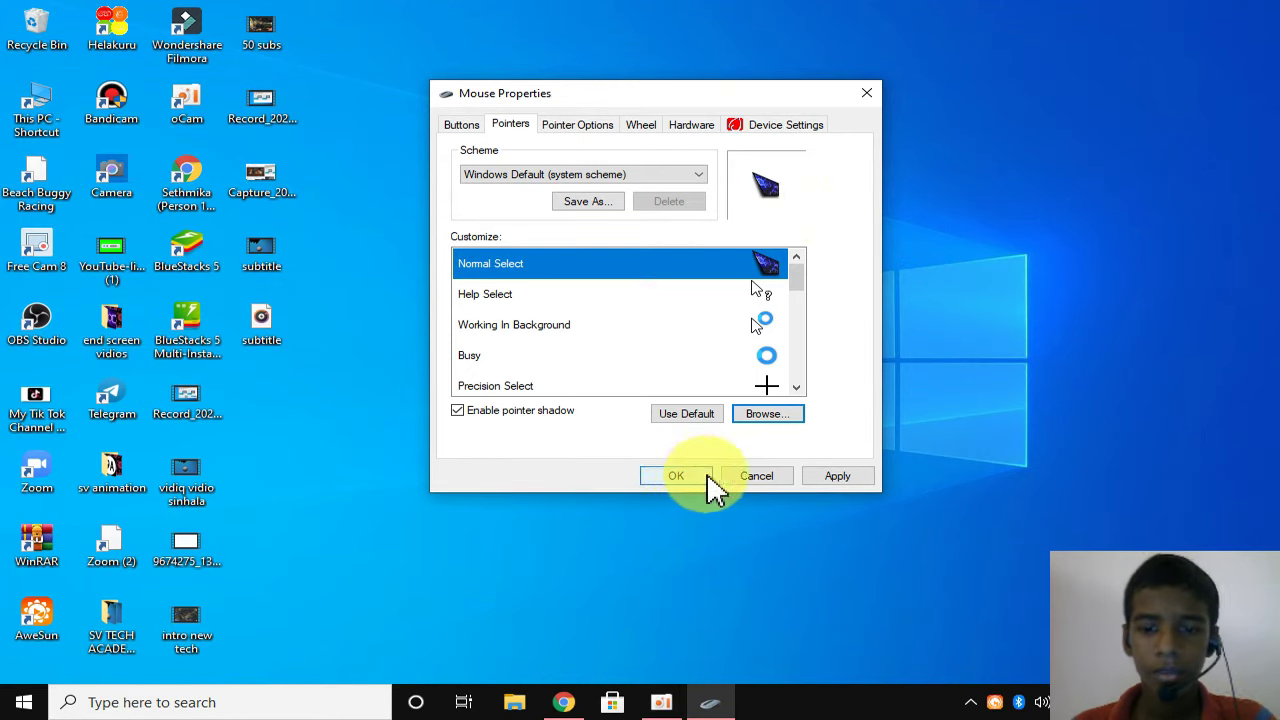
{"action": "left_click", "coordinate": [838, 476]}
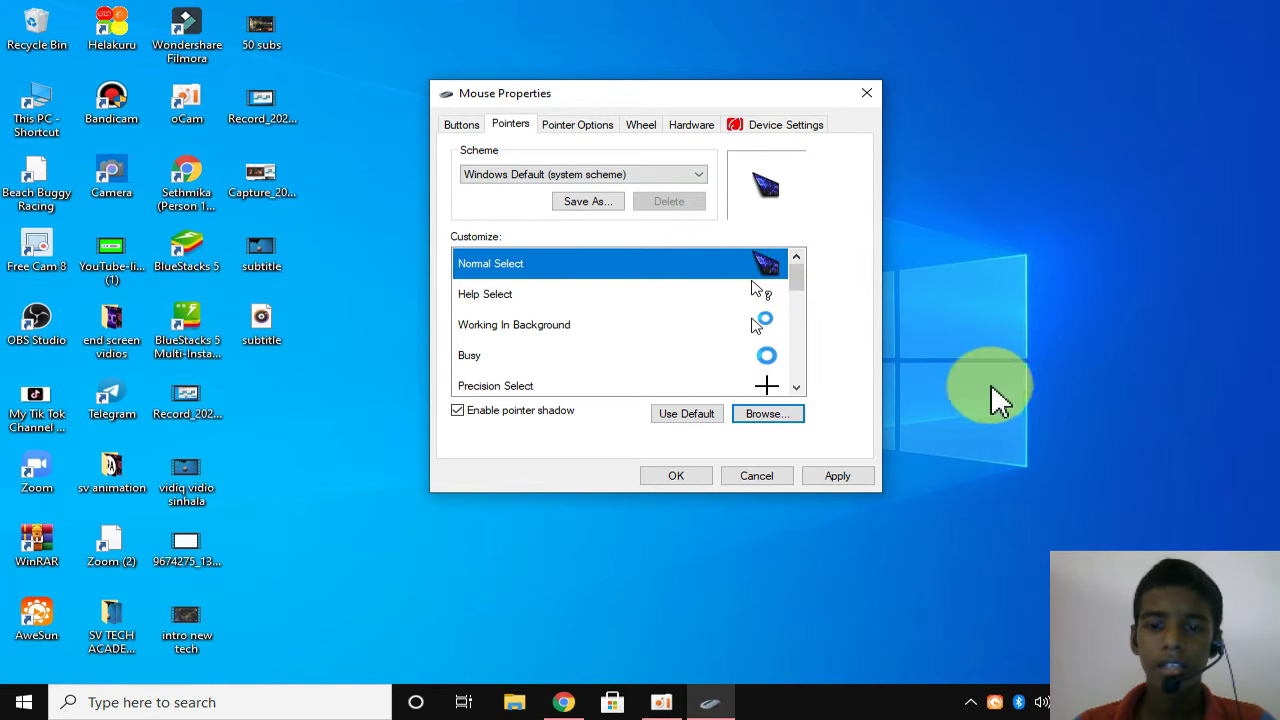
{"action": "left_click", "coordinate": [687, 414]}
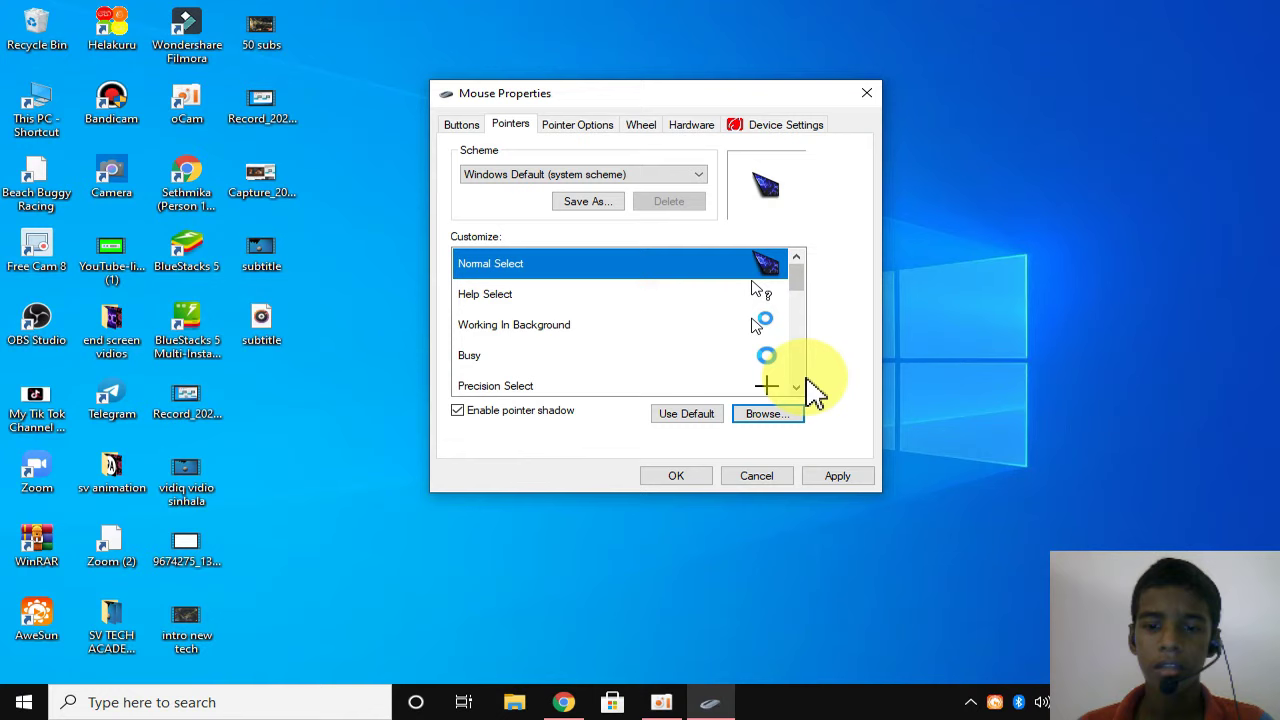
{"action": "left_click", "coordinate": [844, 474]}
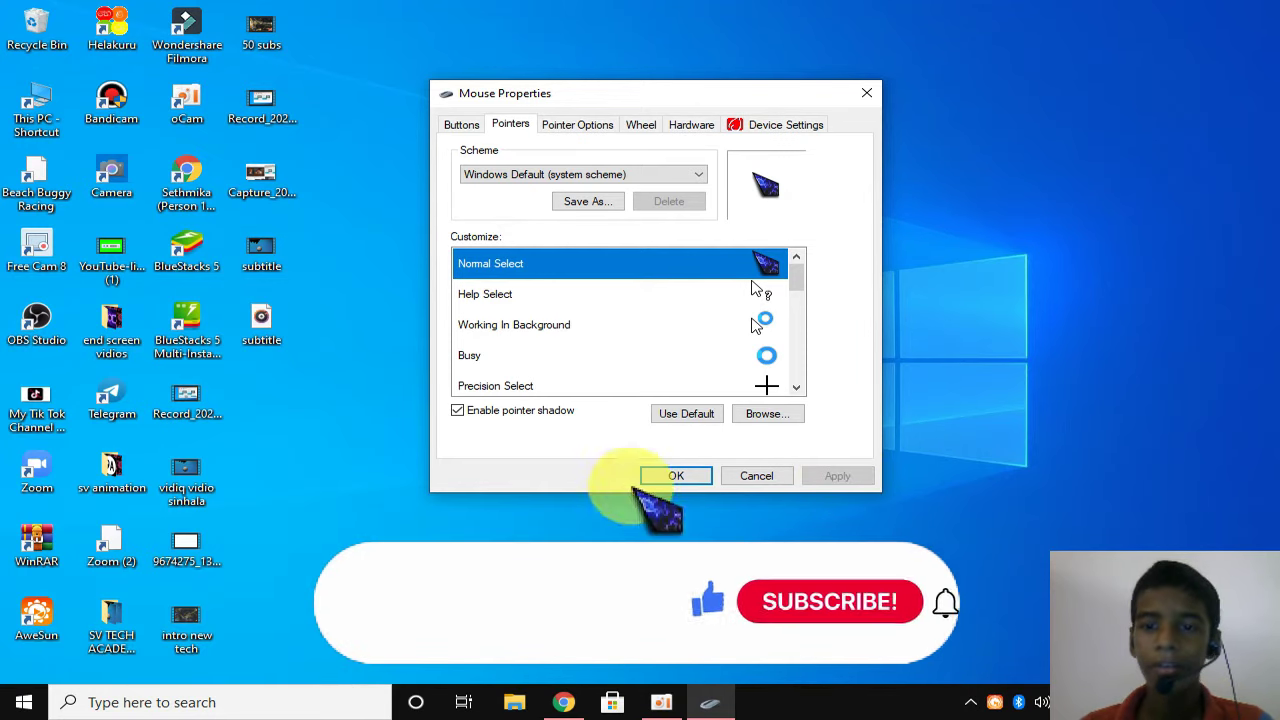
Minimize Mouse Properties, refresh the desktop with the jolts pointer active, then restore the window.
{"action": "left_click", "coordinate": [711, 700]}
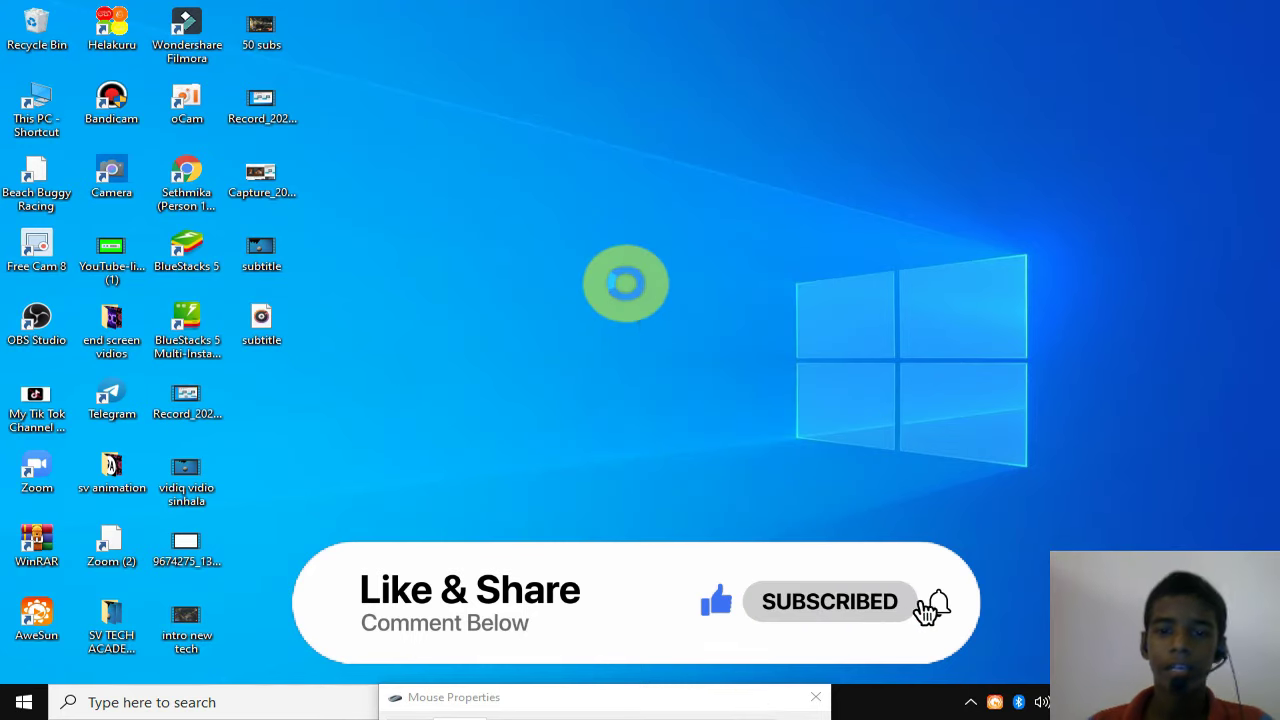
{"action": "right_click", "coordinate": [626, 284]}
{"action": "left_click", "coordinate": [676, 334]}
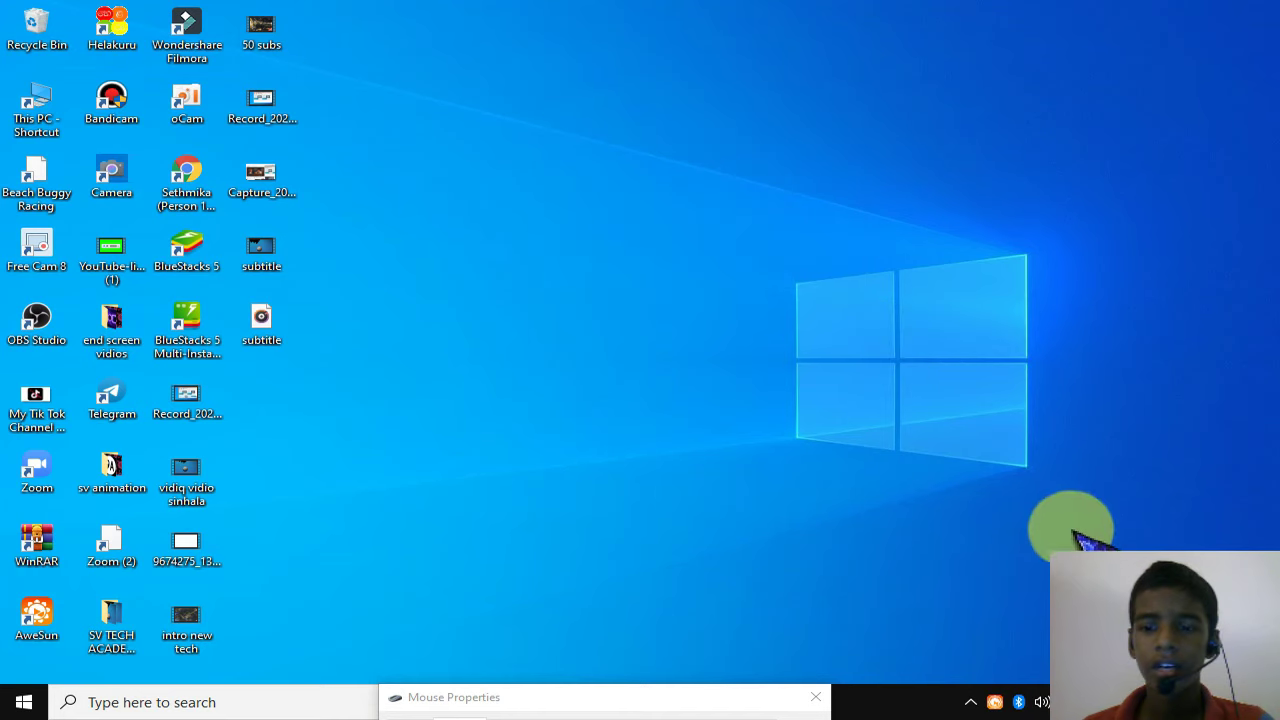
{"action": "left_click", "coordinate": [714, 712]}
{"action": "left_click", "coordinate": [690, 700]}
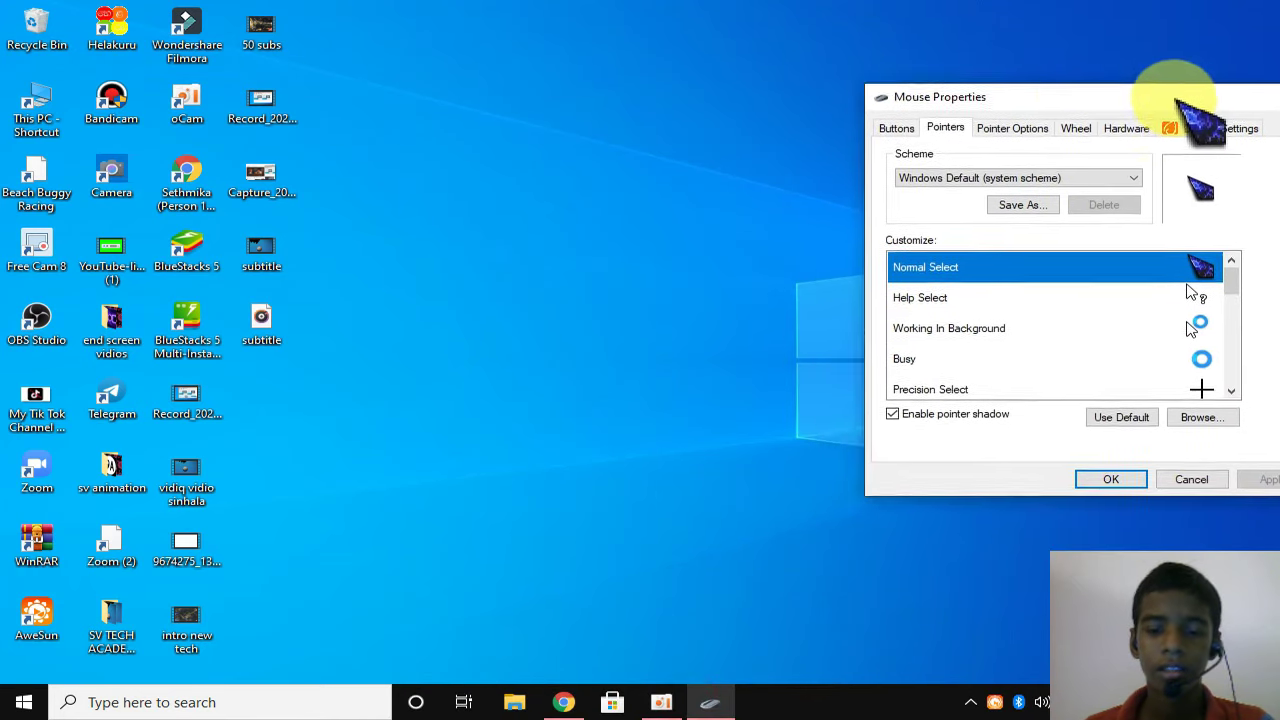
{"action": "left_click_drag", "start_coordinate": [1150, 18], "coordinate": [1138, 18]}
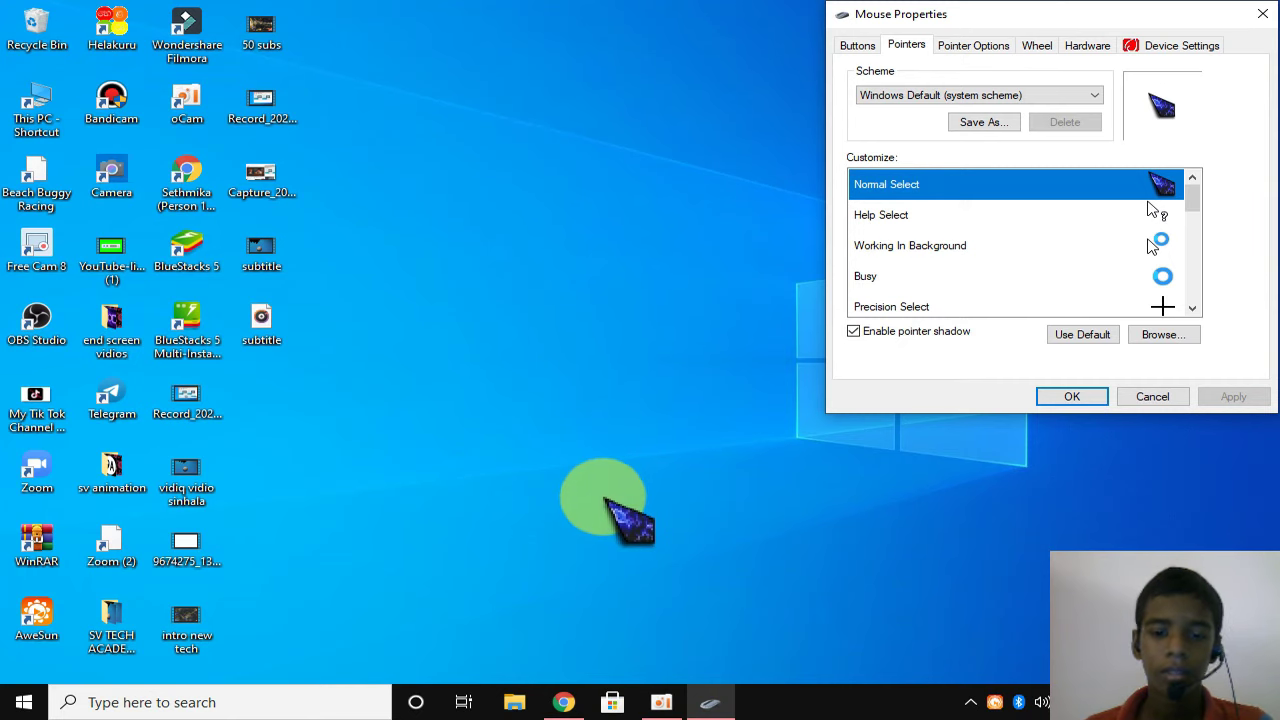
{"action": "left_click_drag", "start_coordinate": [396, 115], "coordinate": [650, 440]}
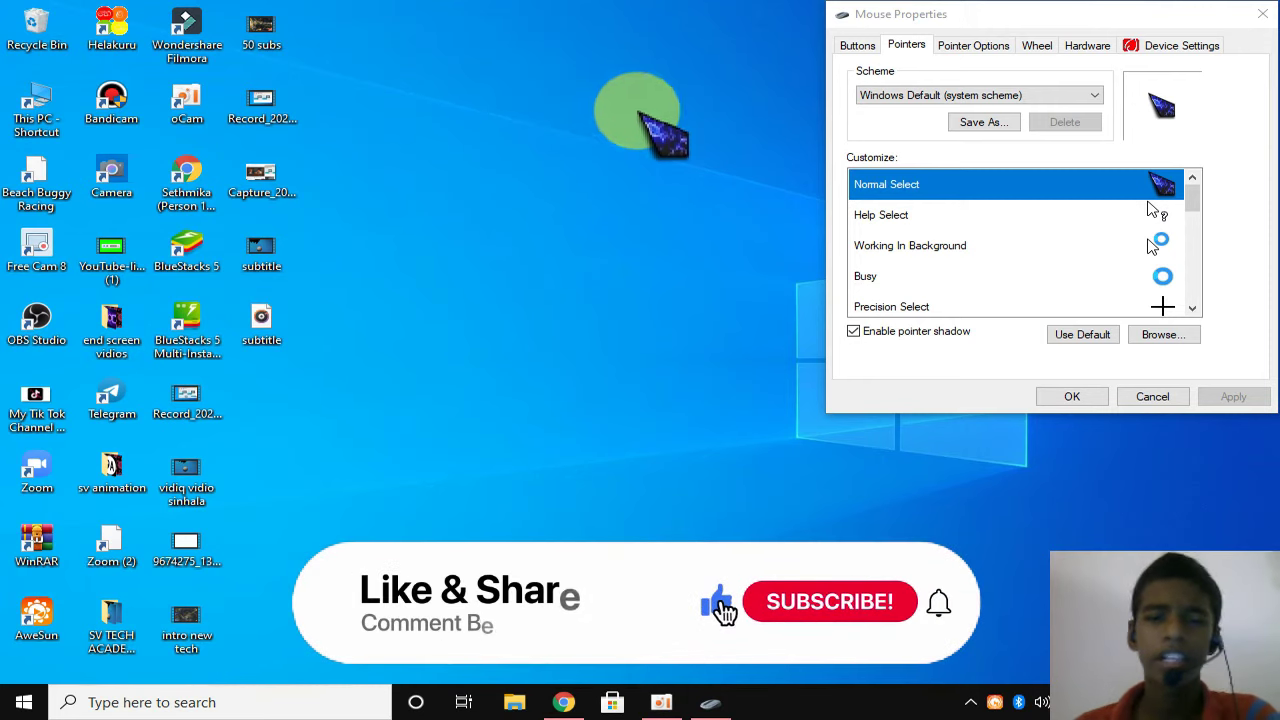
{"action": "left_click_drag", "start_coordinate": [1028, 17], "coordinate": [896, 73]}
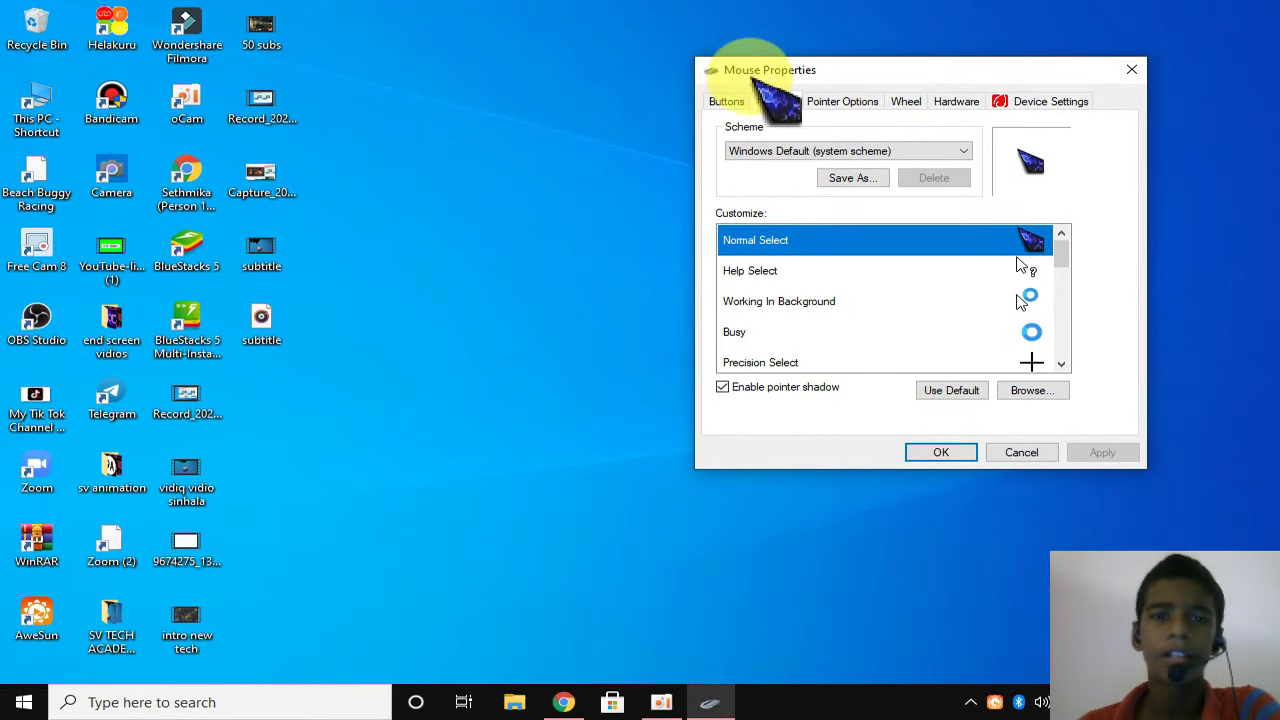
{"action": "left_click_drag", "start_coordinate": [859, 70], "coordinate": [1000, 13]}
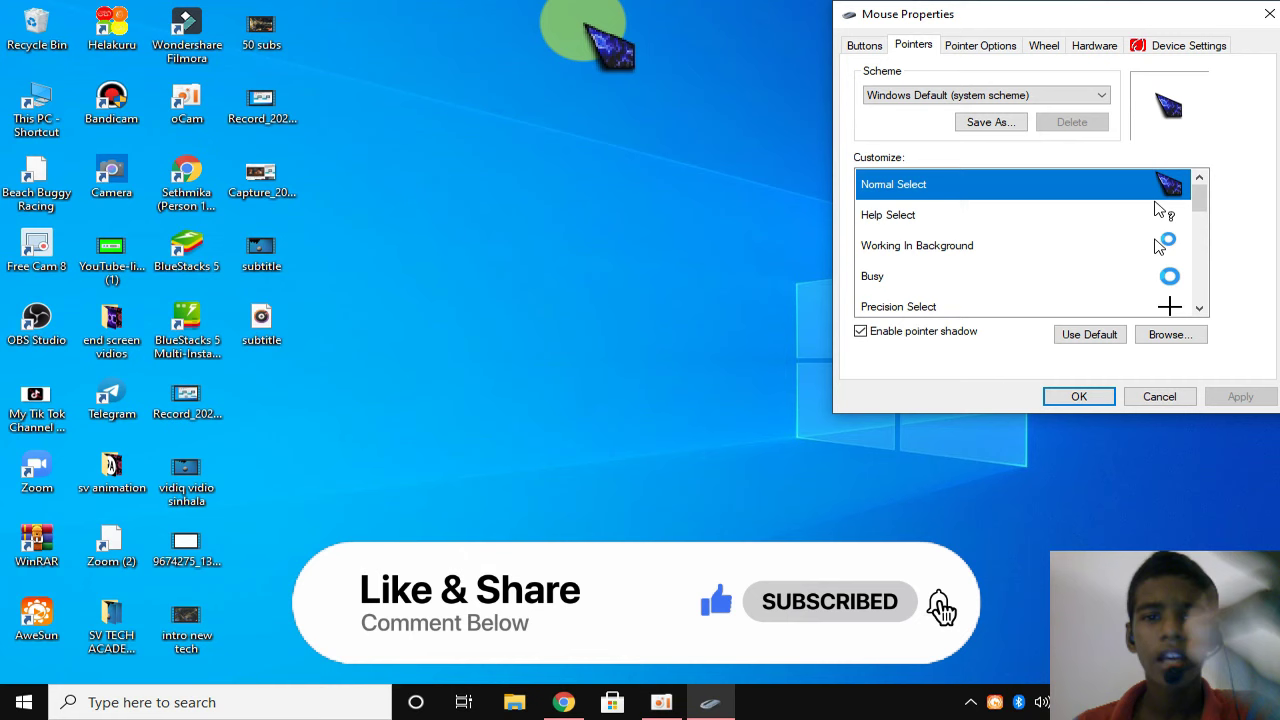
{"action": "left_click", "coordinate": [445, 45]}
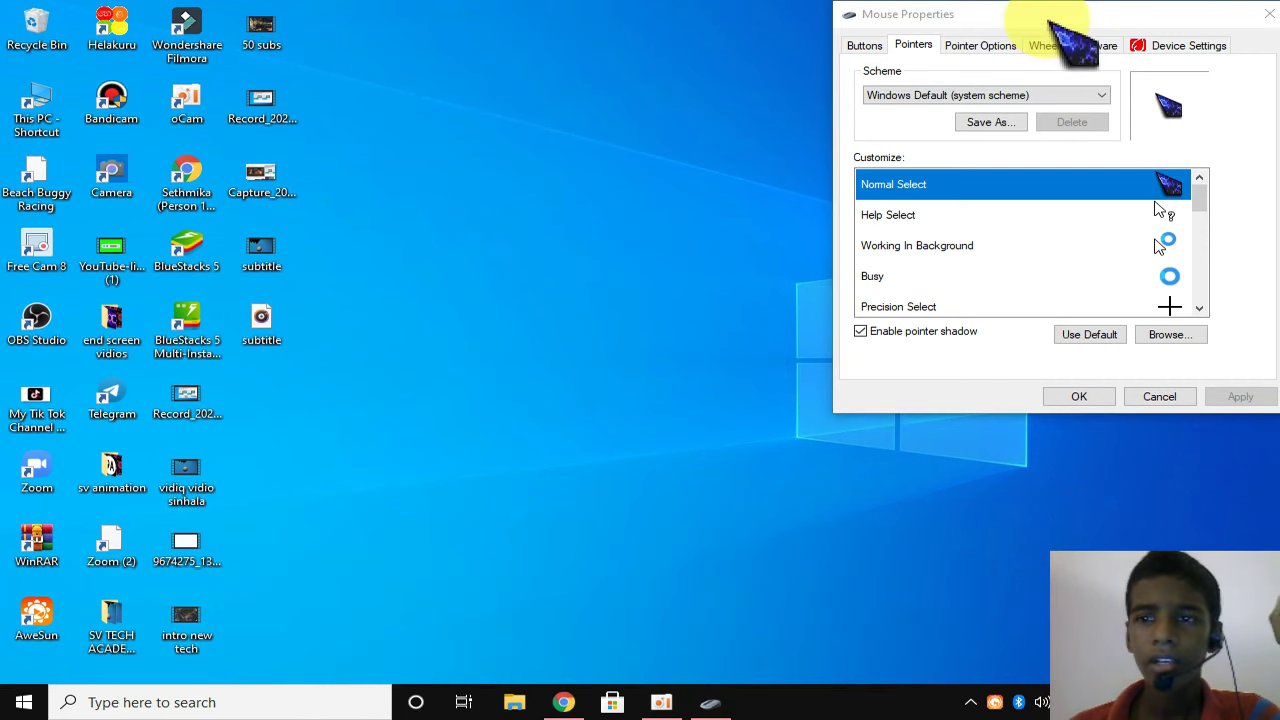
{"action": "mouse_move", "coordinate": [1050, 22]}
{"action": "left_mouse_down"}
{"action": "mouse_move", "coordinate": [966, 89]}
{"action": "mouse_move", "coordinate": [755, 94]}
{"action": "mouse_move", "coordinate": [1012, 53]}
{"action": "mouse_move", "coordinate": [1065, 18]}
{"action": "left_mouse_up"}
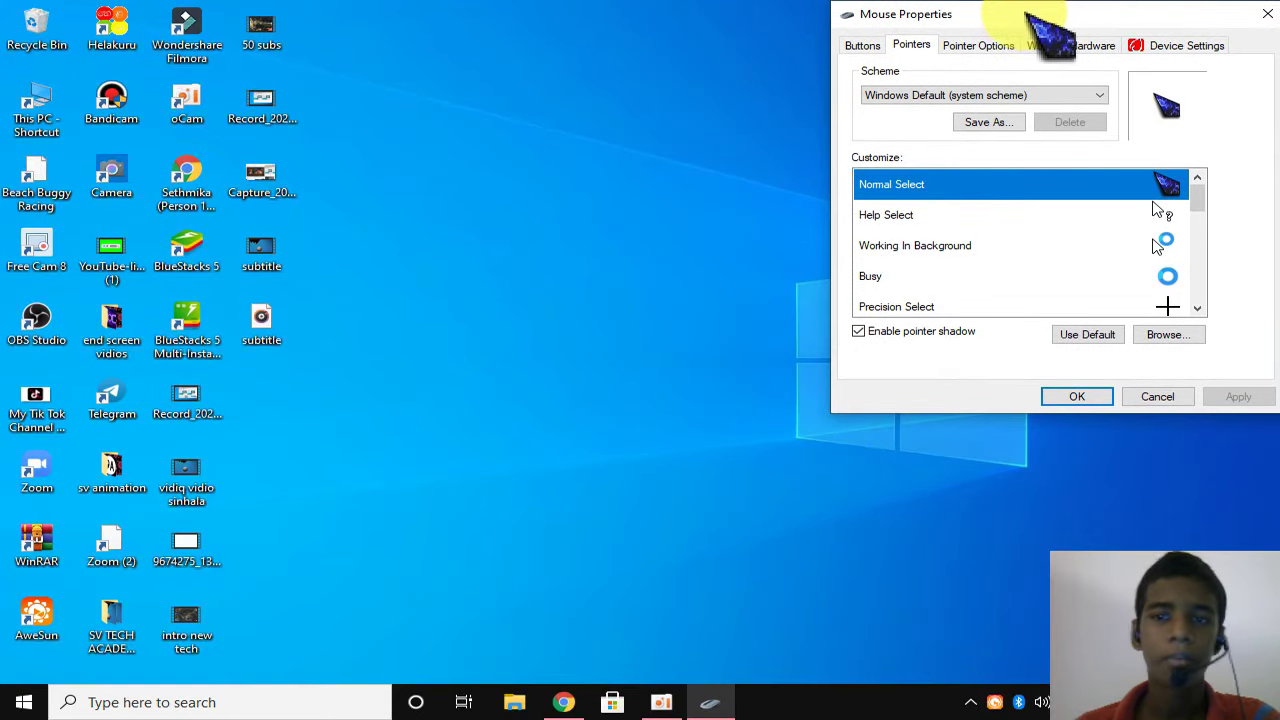